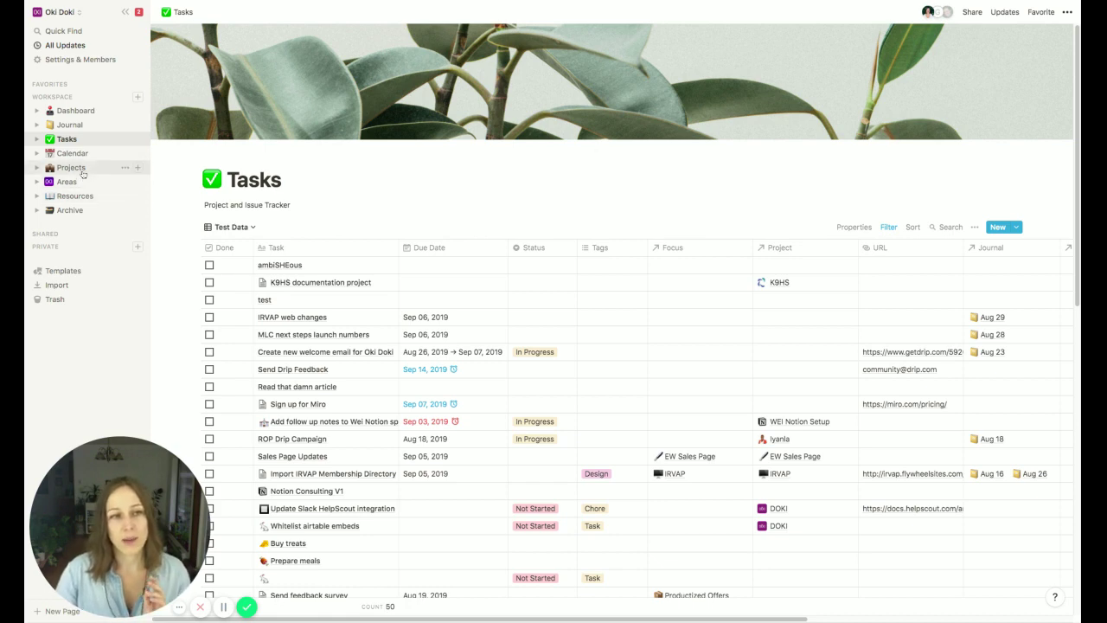
Create a new entry in the Dashboard's Weekly gallery from the Week template and open it as a full page
click(72, 114)
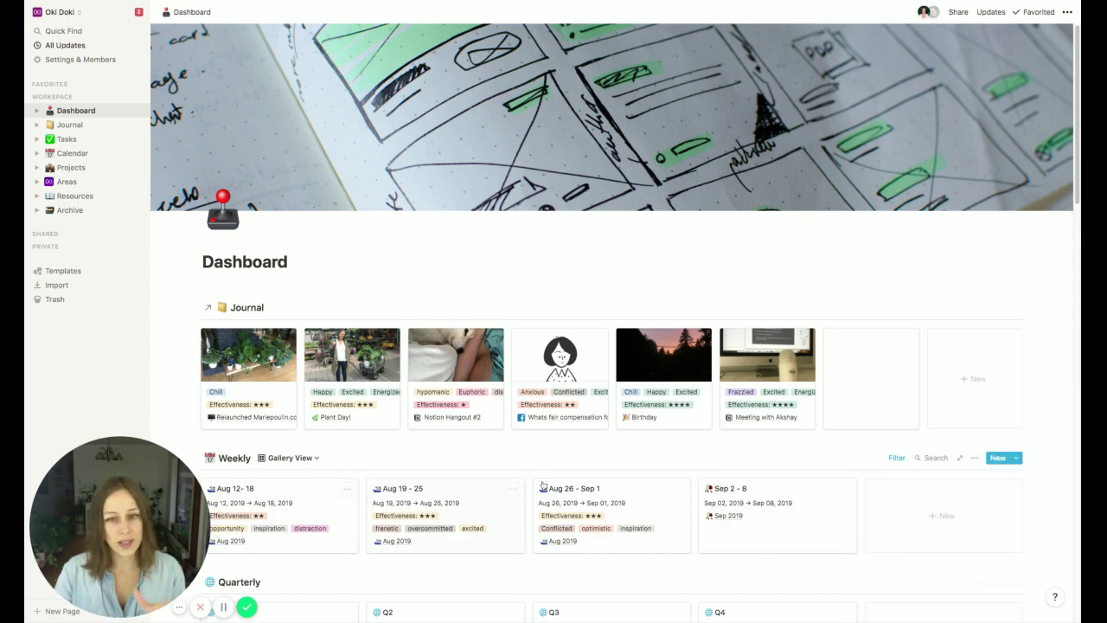
click(1016, 458)
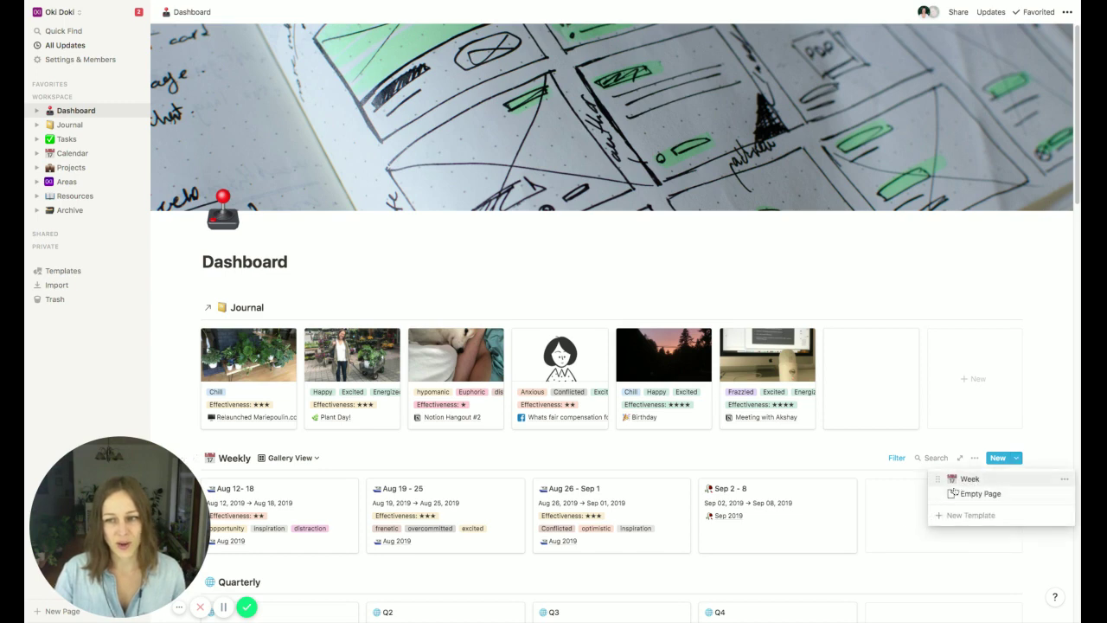
click(974, 480)
click(930, 504)
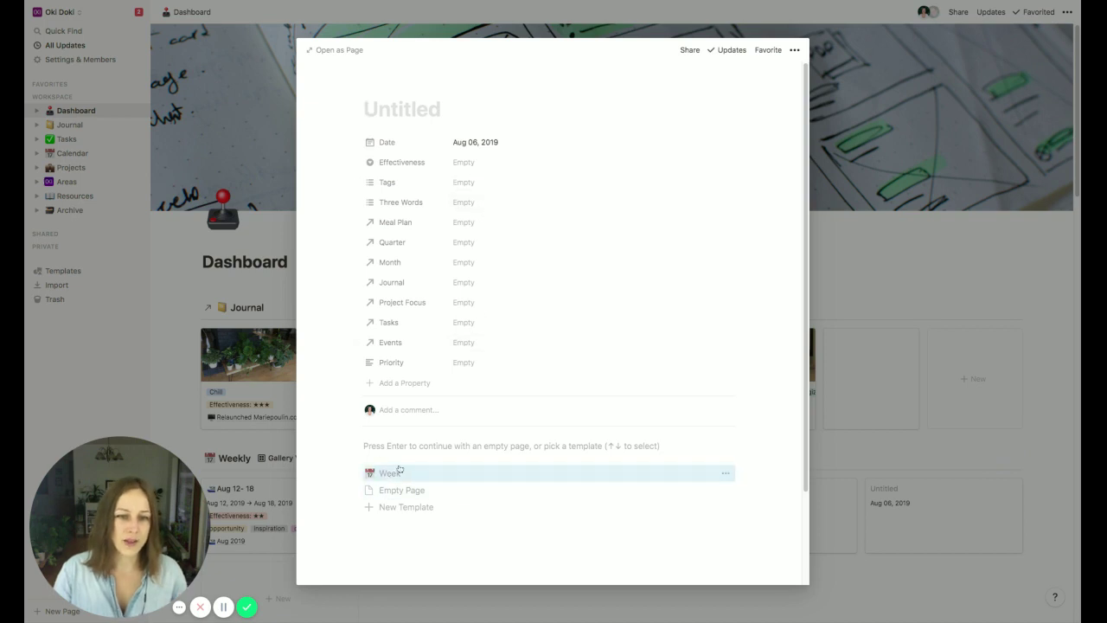
click(396, 473)
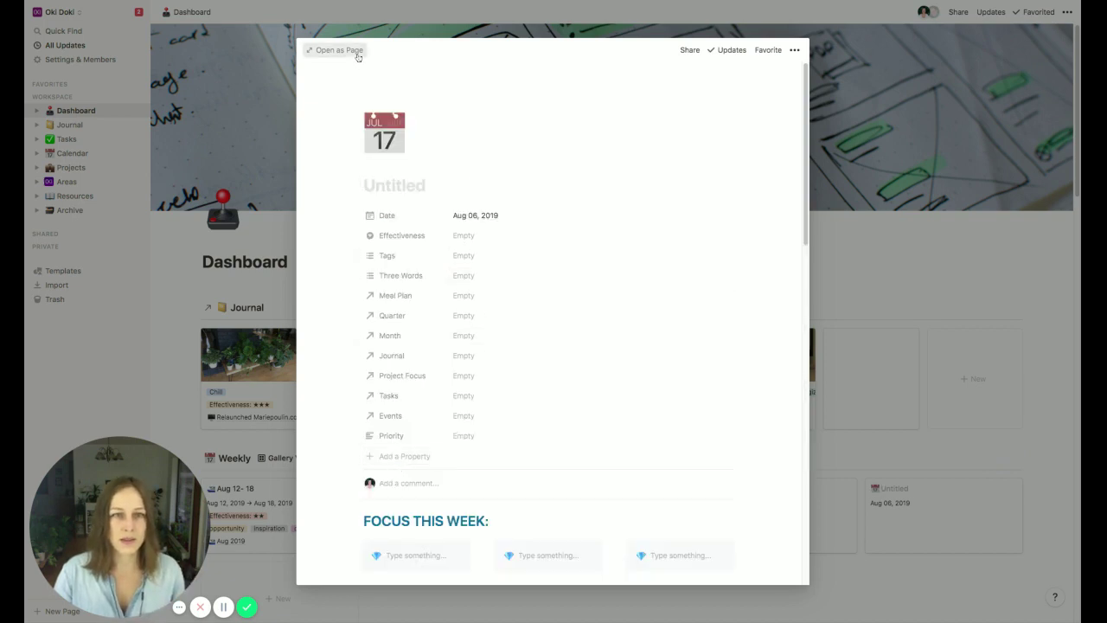
click(354, 52)
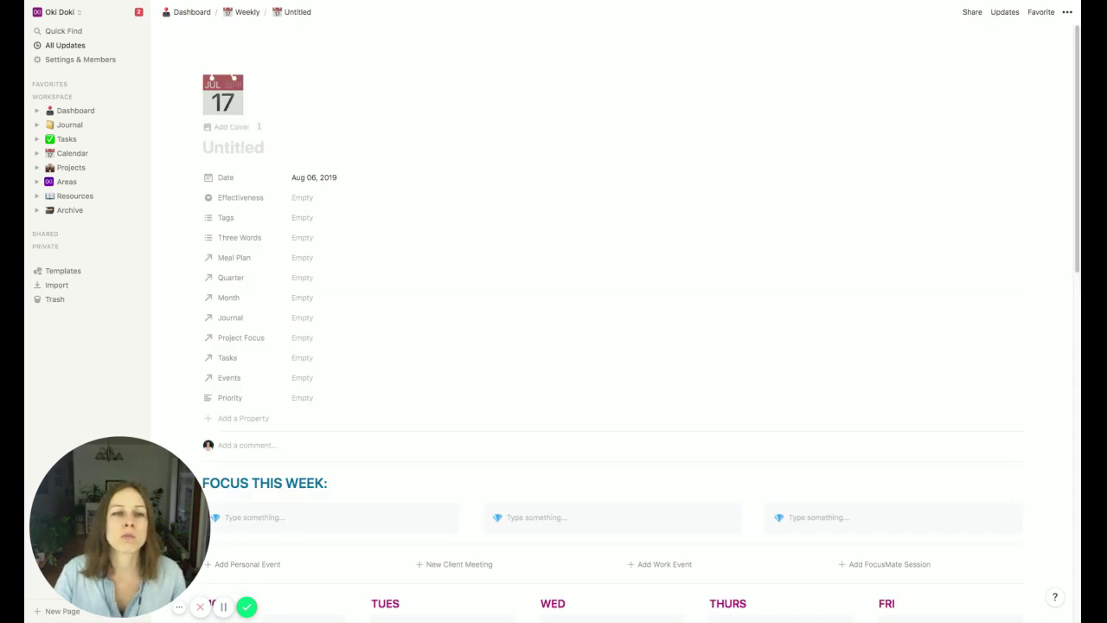
Set the new weekly entry's date range to Sep 09, 2019 through Sep 15, 2019
text(Aug)
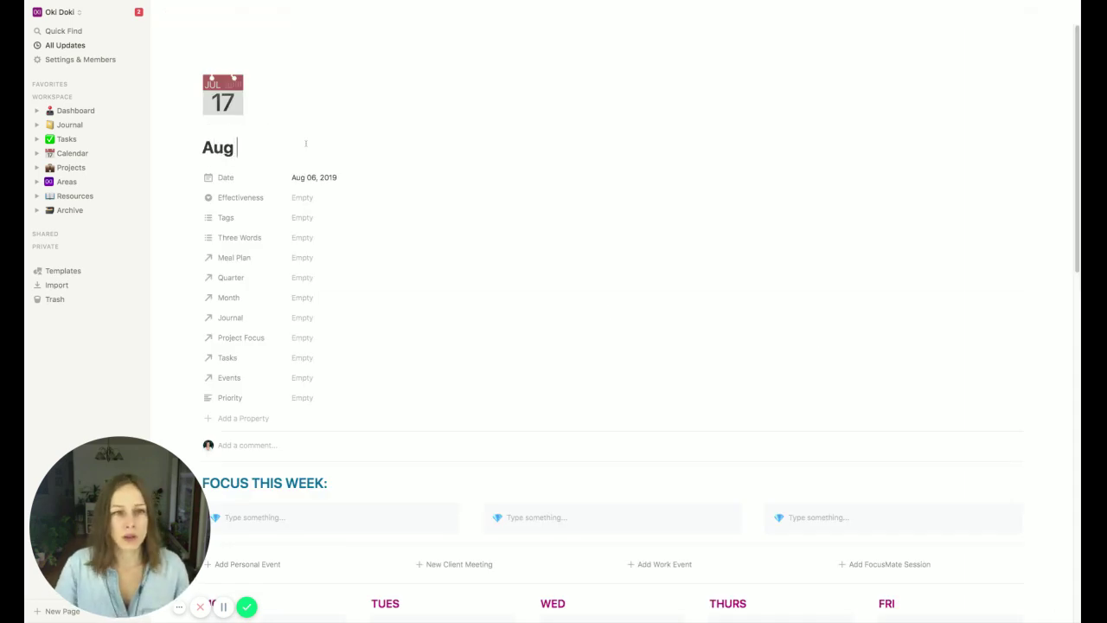
click(320, 177)
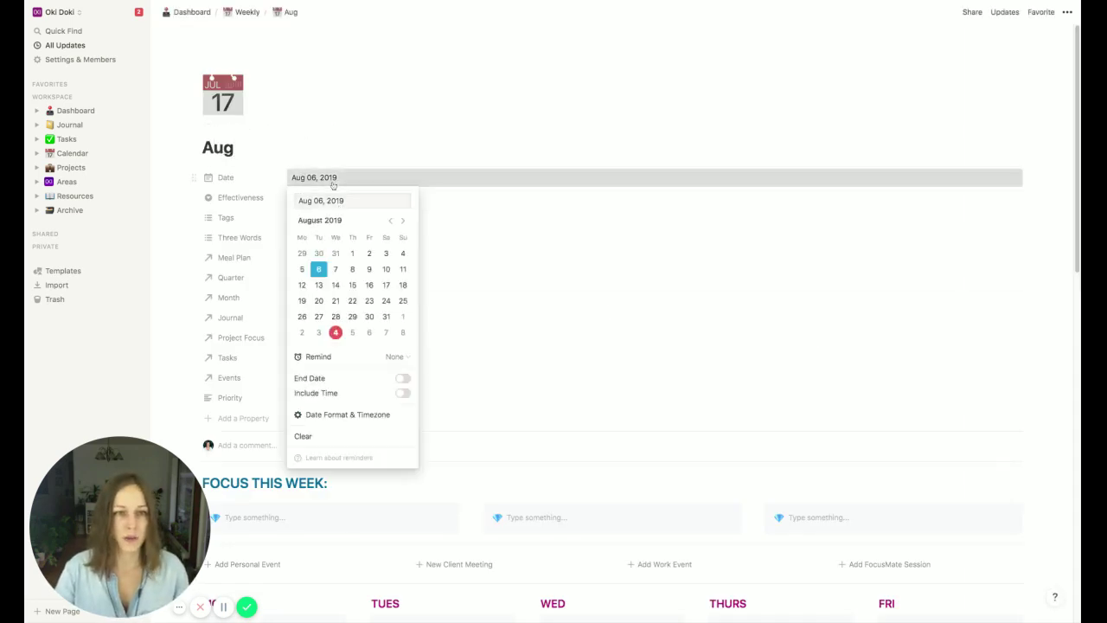
click(301, 271)
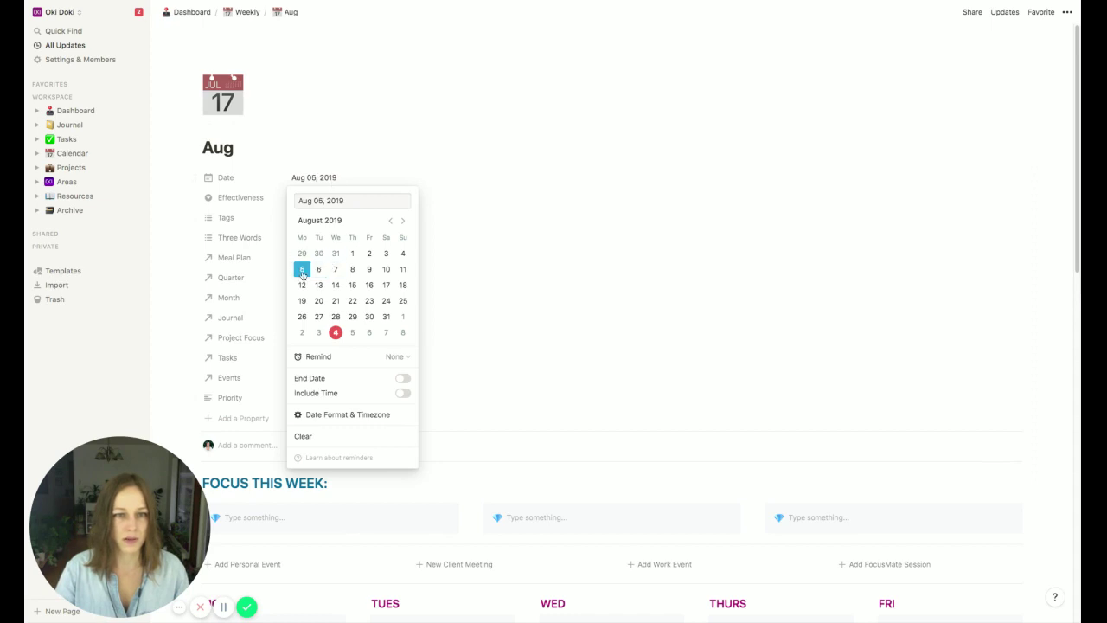
click(403, 220)
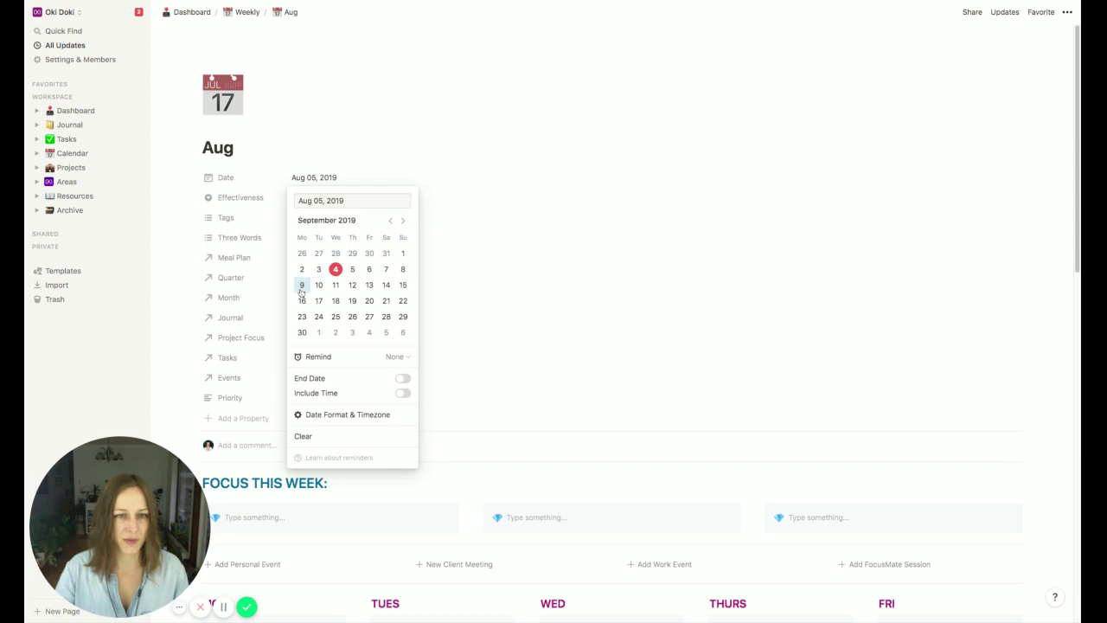
click(302, 286)
click(403, 378)
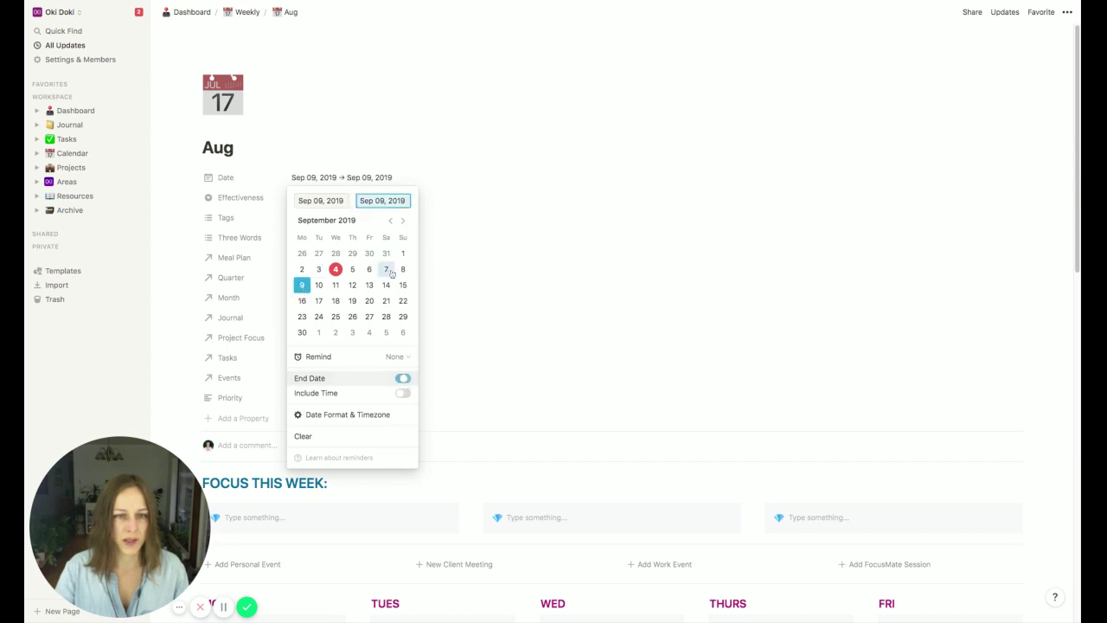
click(403, 286)
click(455, 259)
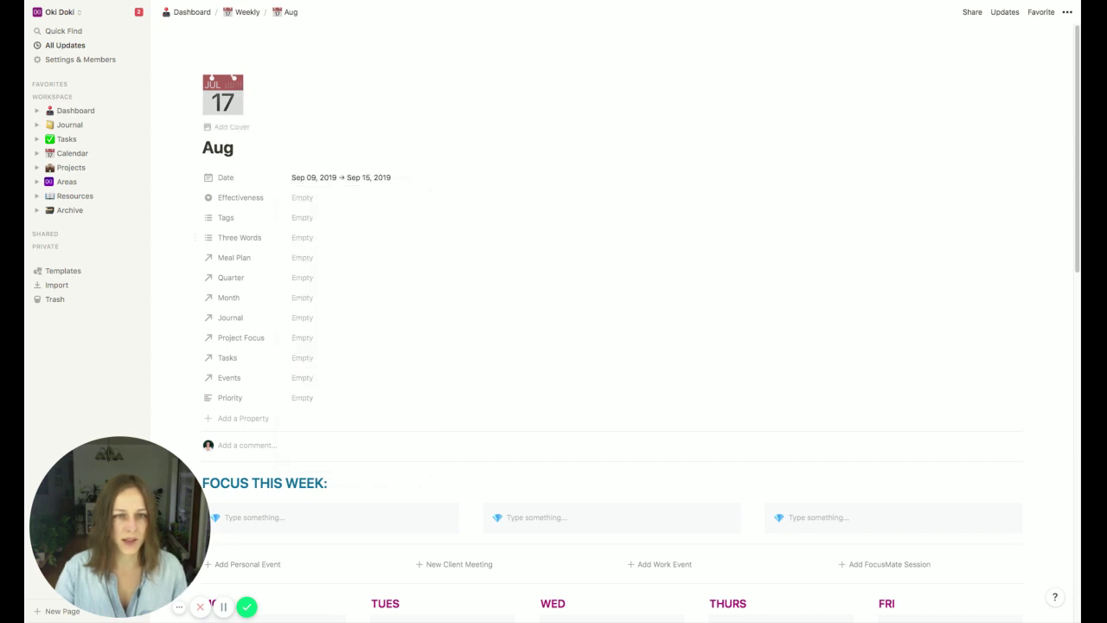
Retitle the weekly entry "Sep 9 - 15" and add the page to the favorites
double_click(223, 146)
text(Sep)
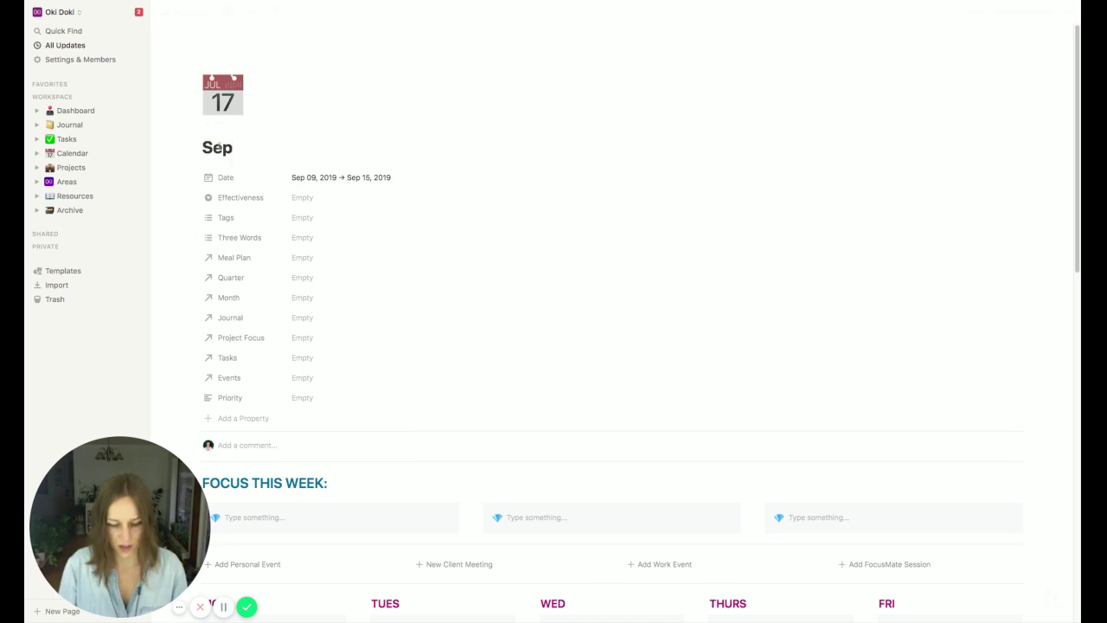
text( 9 - 15)
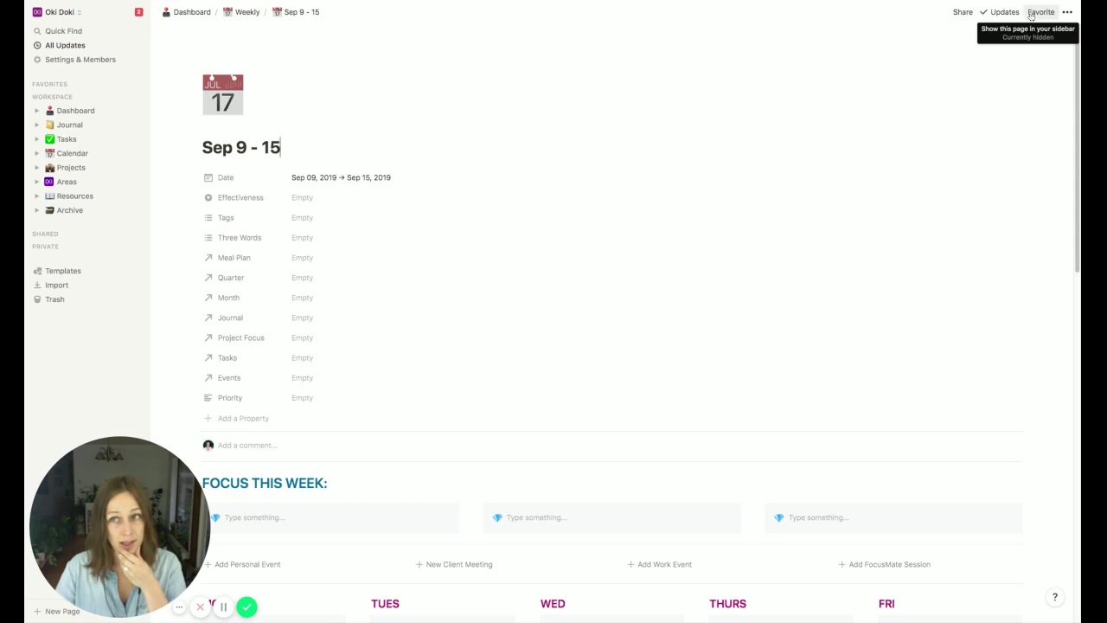
click(1030, 14)
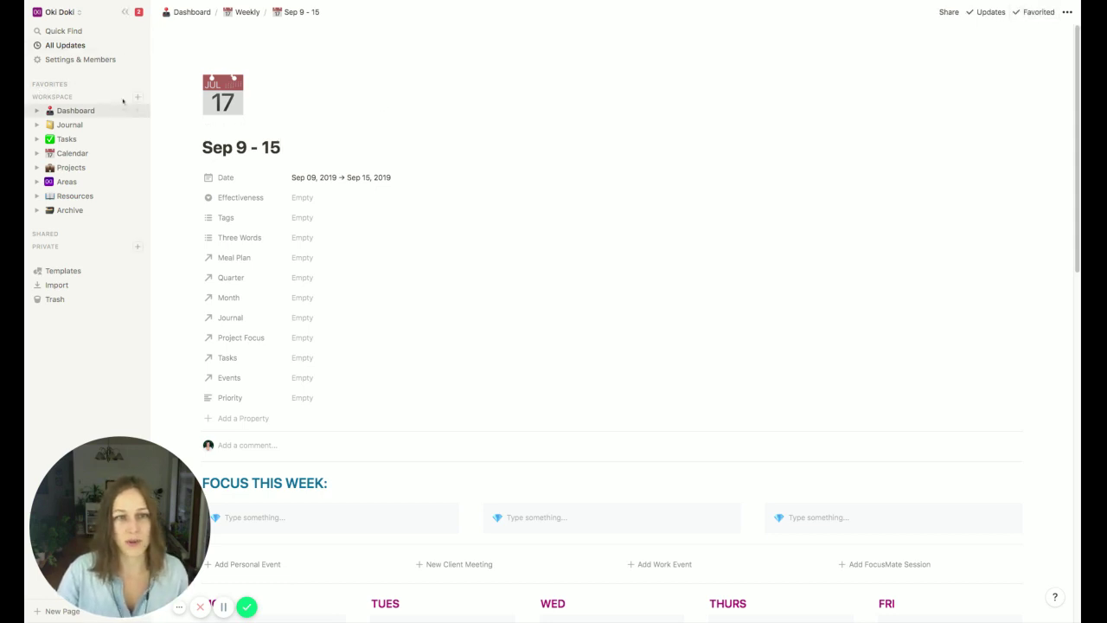
Look through the weekly page's properties, focus, weekday and task sections, and view the source Tasks database
scroll(786, 322, down, 3)
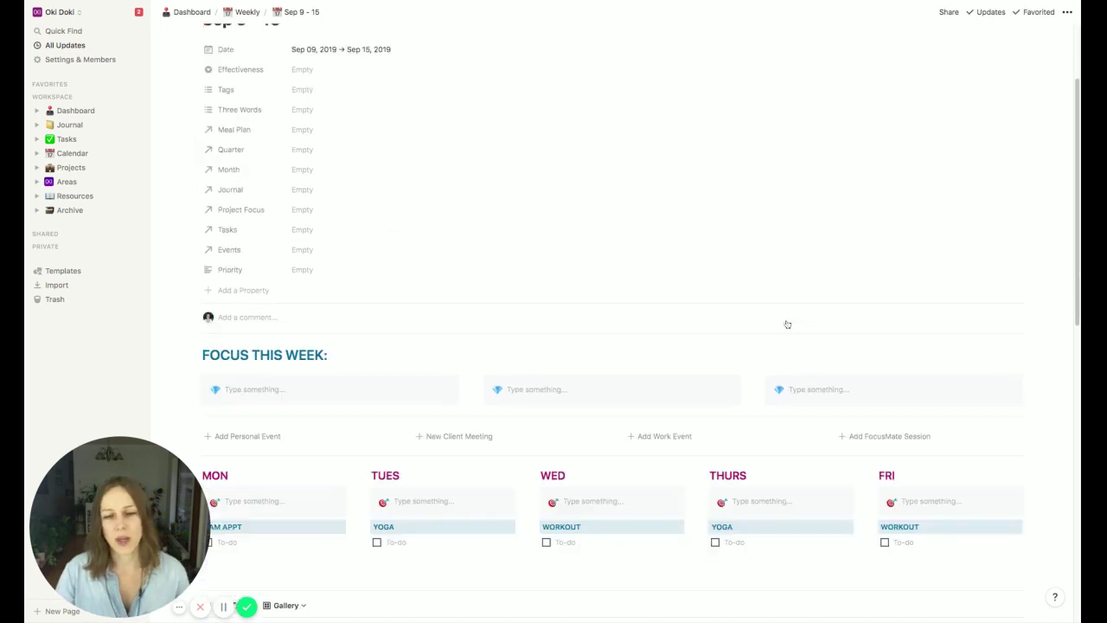
scroll(787, 324, down, 1)
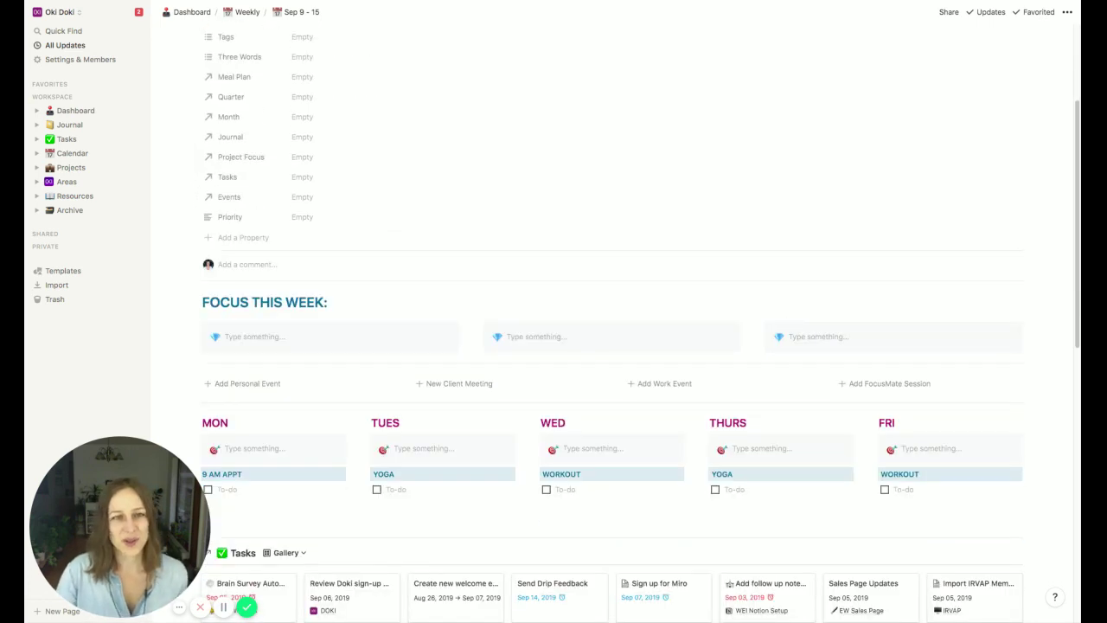
scroll(787, 324, up, 3)
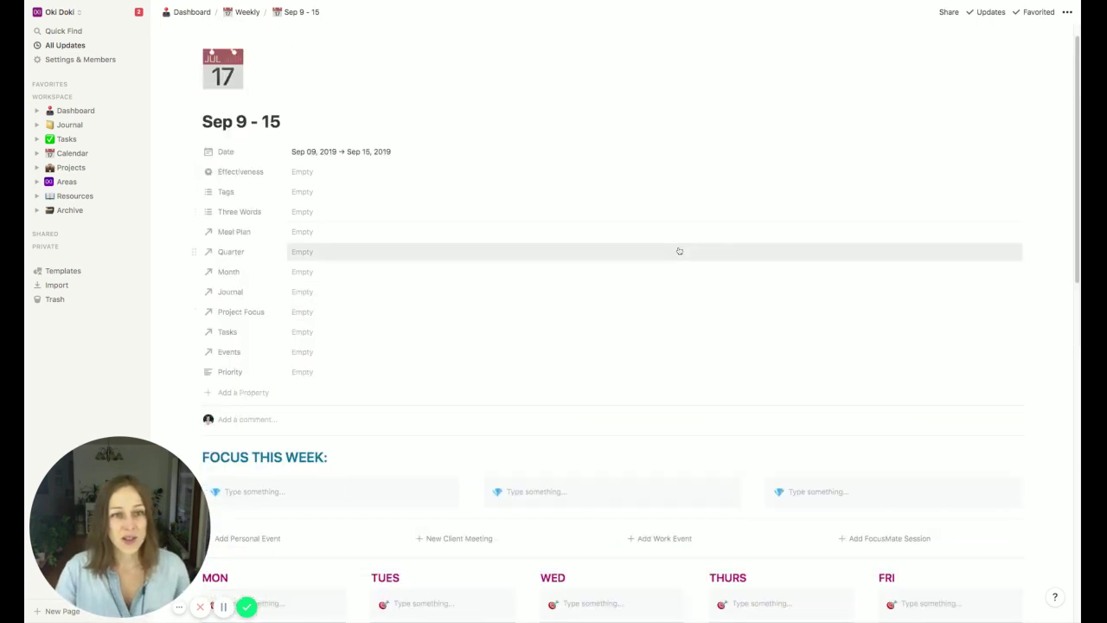
scroll(683, 317, down, 2)
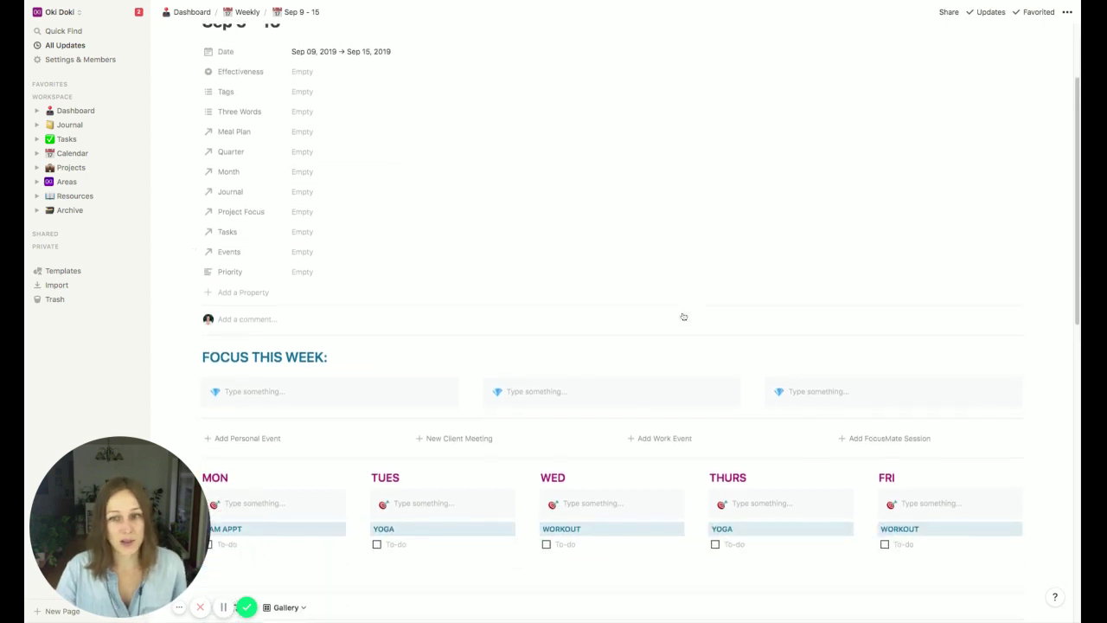
scroll(683, 317, down, 3)
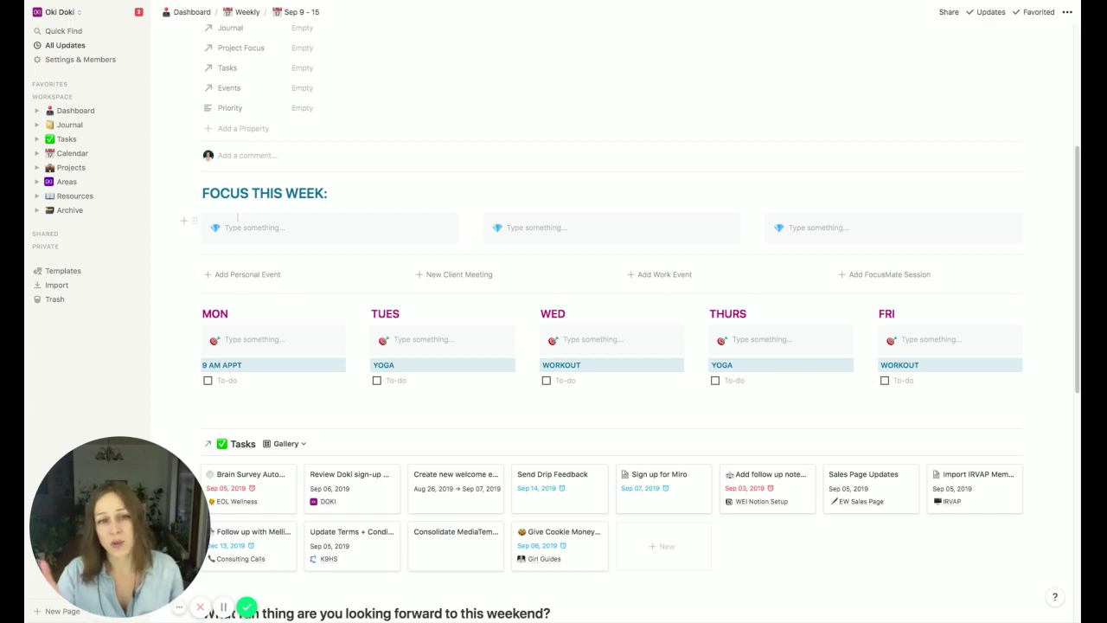
scroll(237, 217, down, 1)
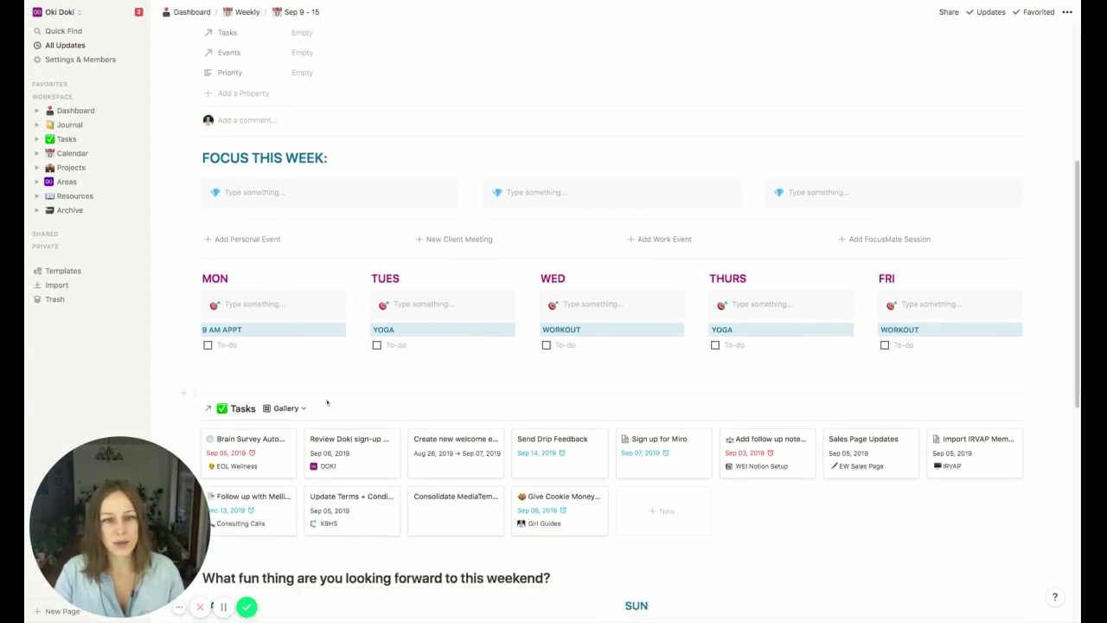
click(242, 412)
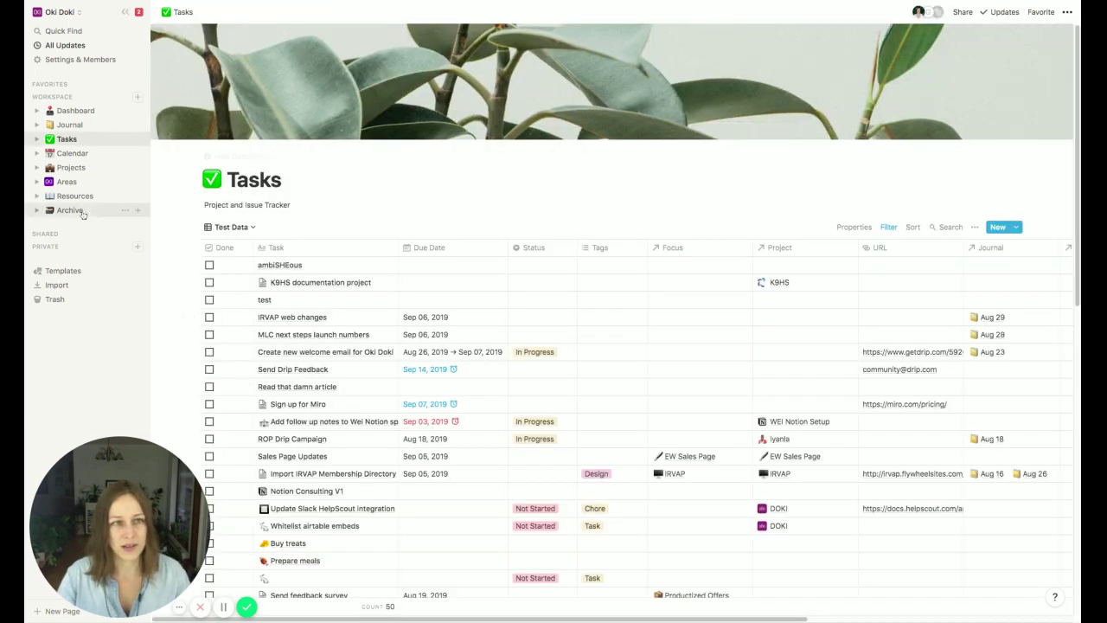
Reopen the Sep 9 - 15 weekly entry from the Dashboard as a full page
click(76, 113)
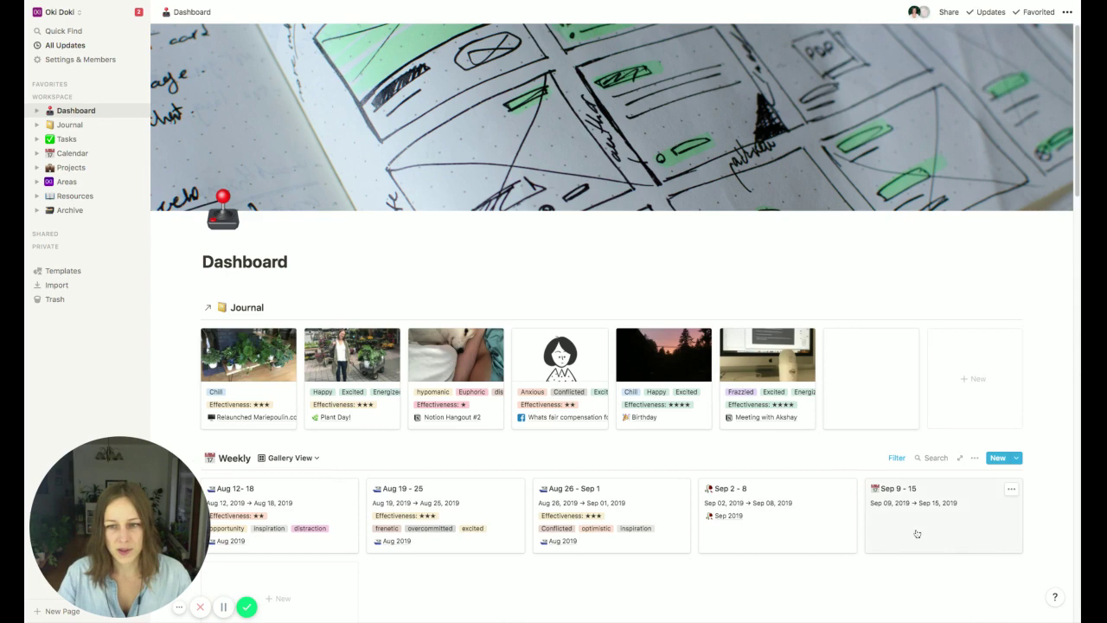
click(791, 497)
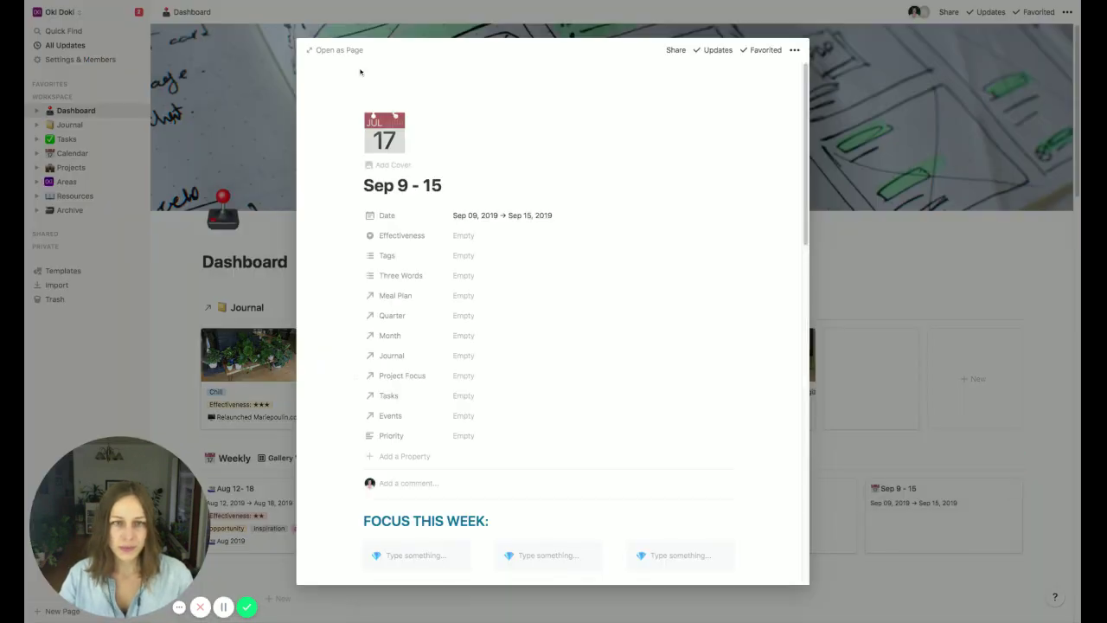
key(super+Return)
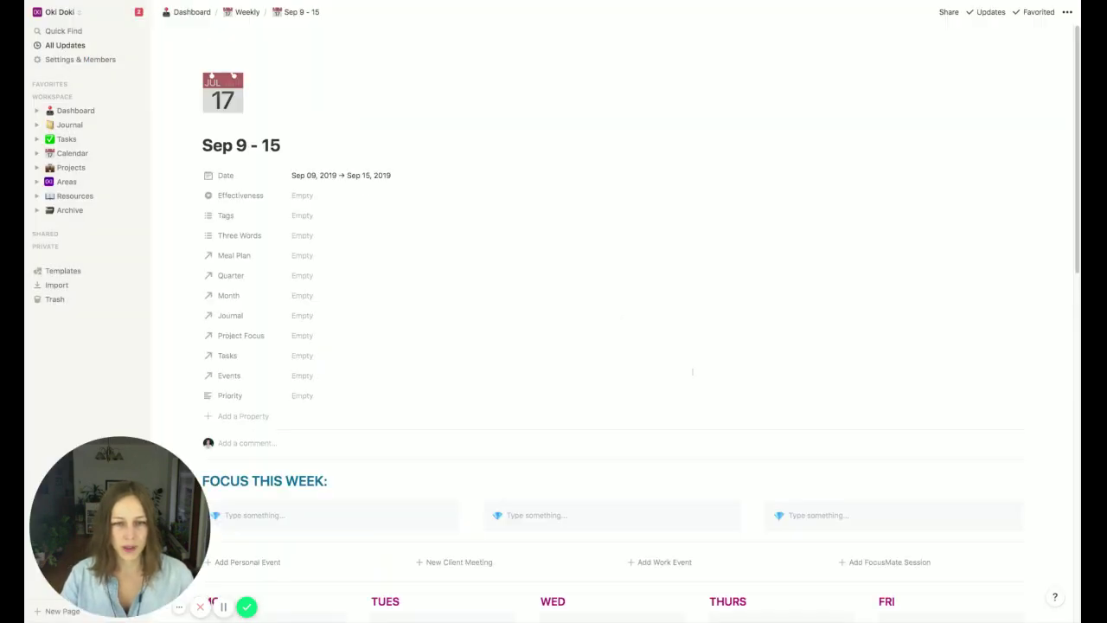
Insert a linked database of the main Tasks database between the task gallery and the weekend question
scroll(692, 371, down, 6)
scroll(613, 346, down, 2)
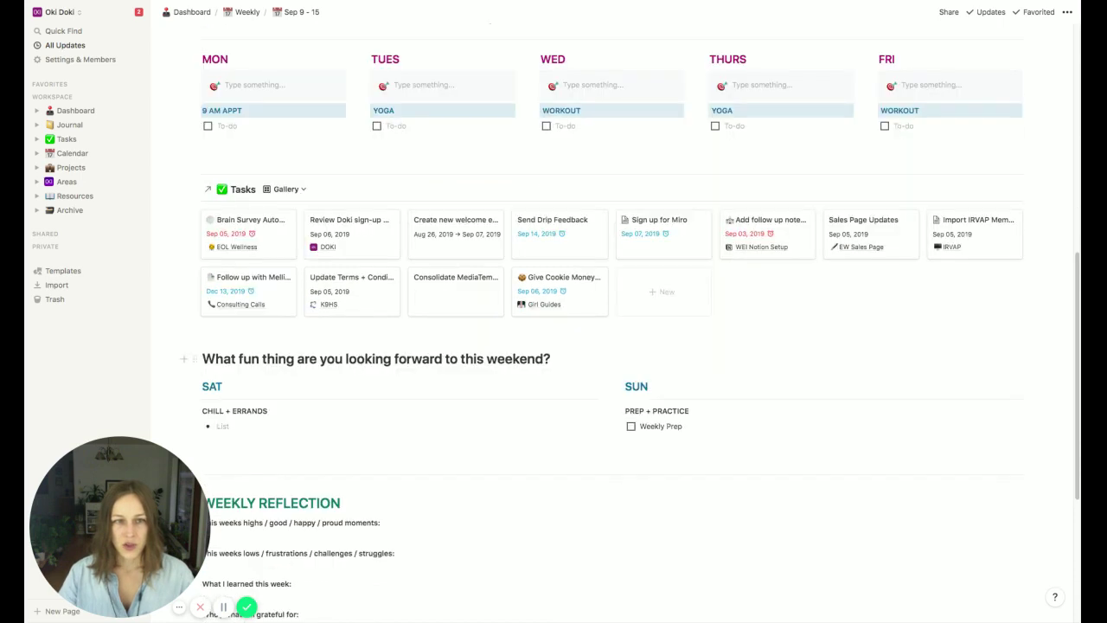
key(Return)
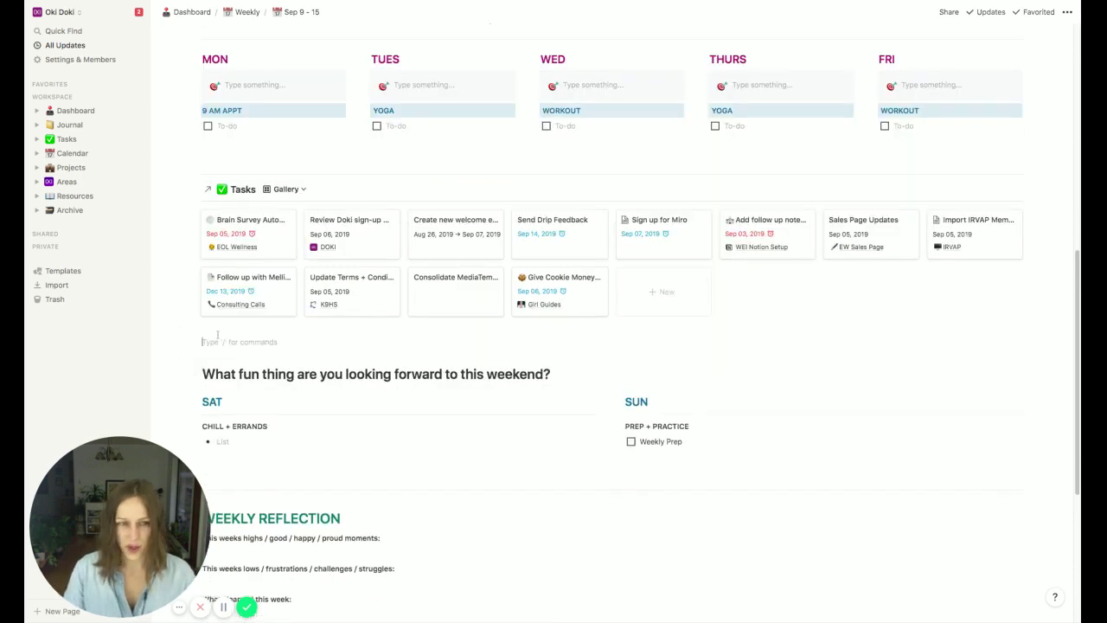
text(/)
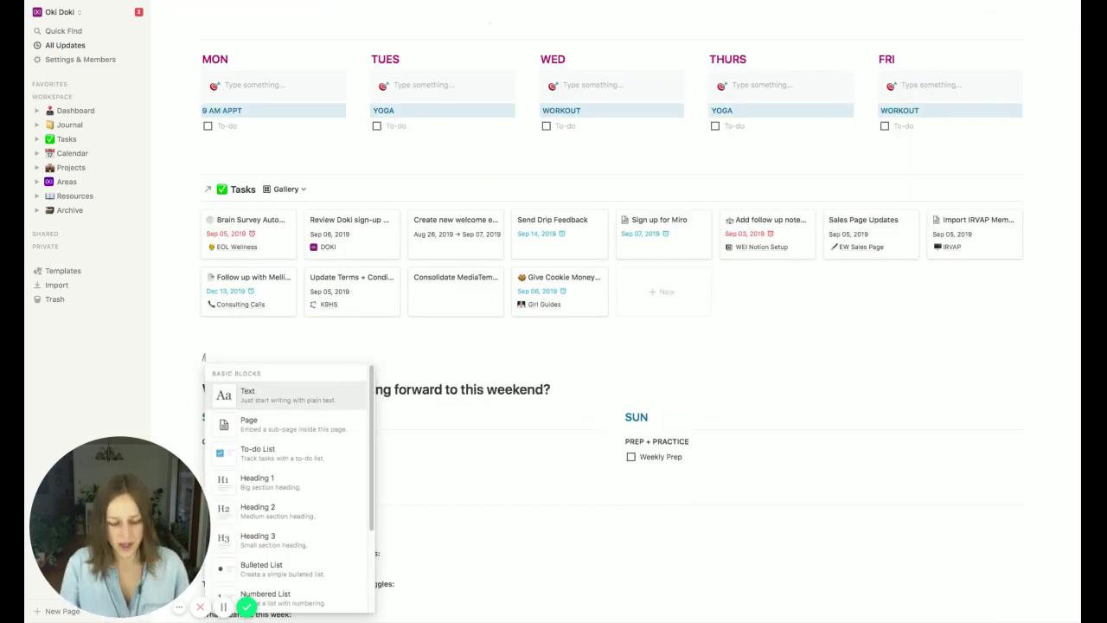
text(cr)
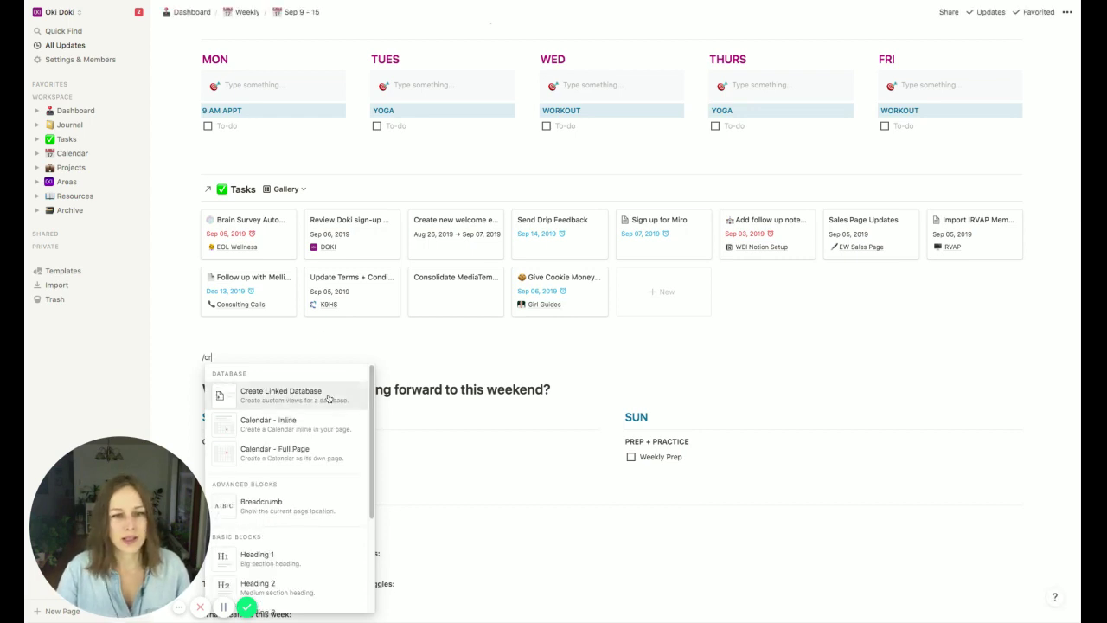
click(328, 397)
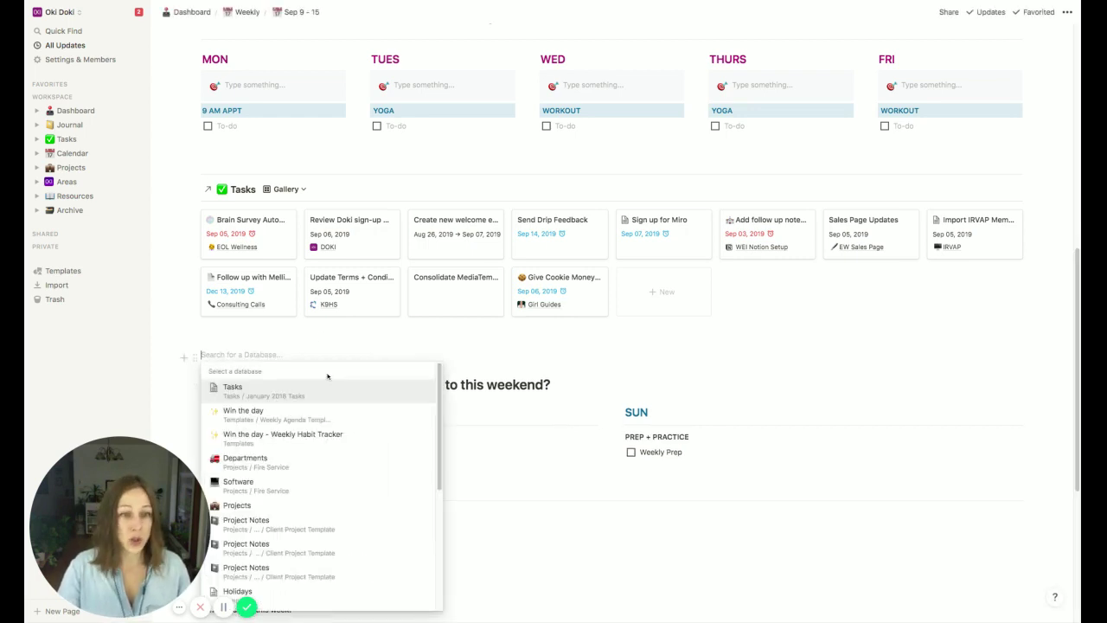
text(task)
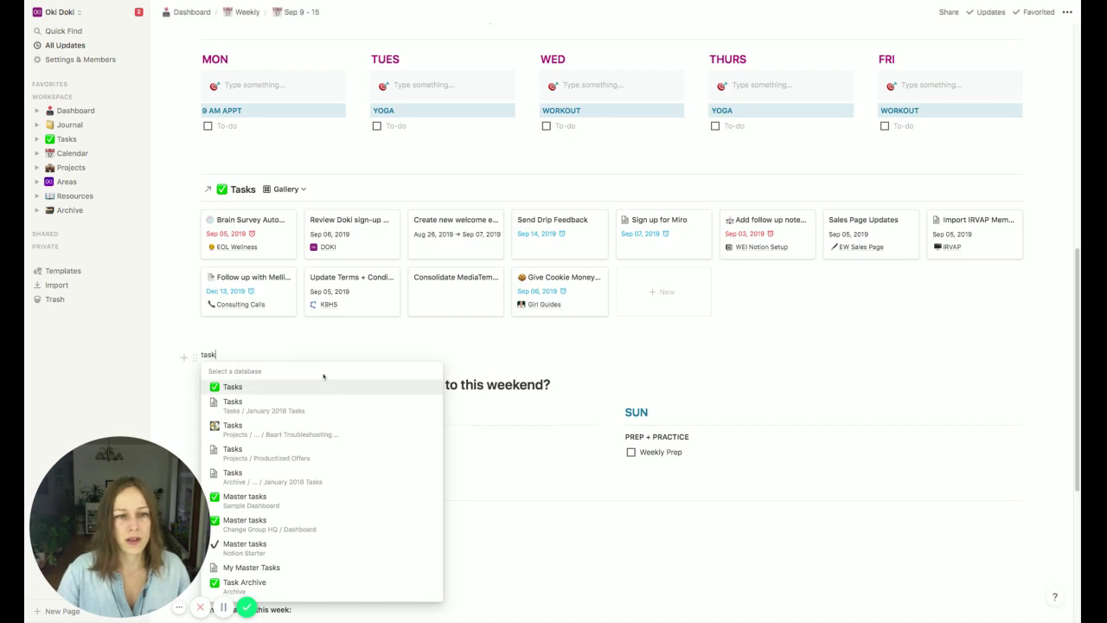
click(315, 388)
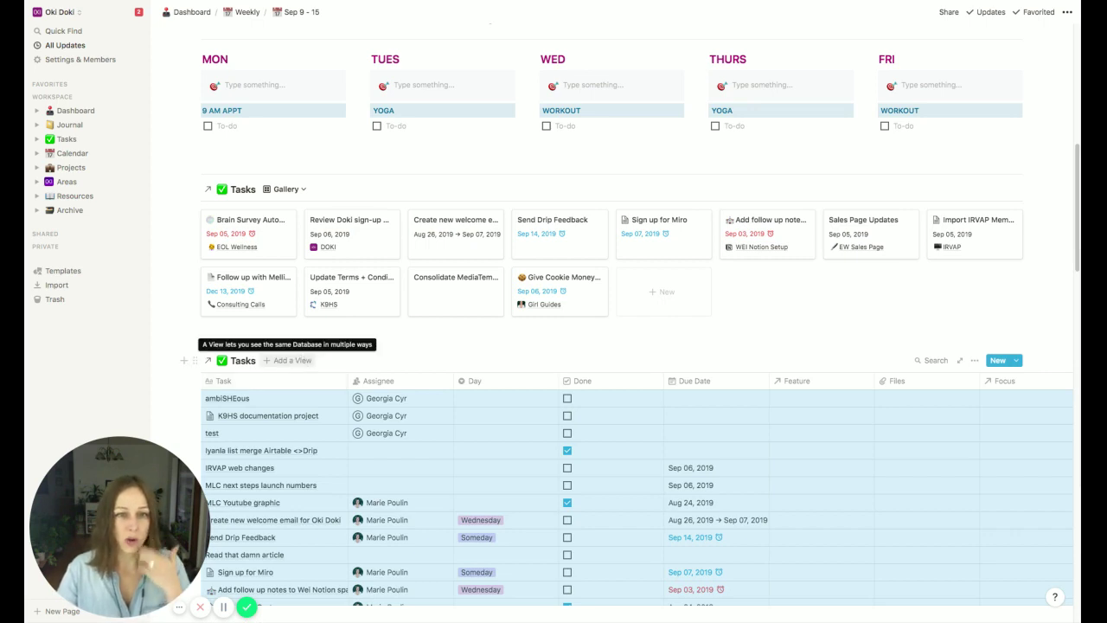
Check the view types offered for the new linked Tasks table, and switch the upper Tasks block to the "ALL tasks by week" view
click(292, 360)
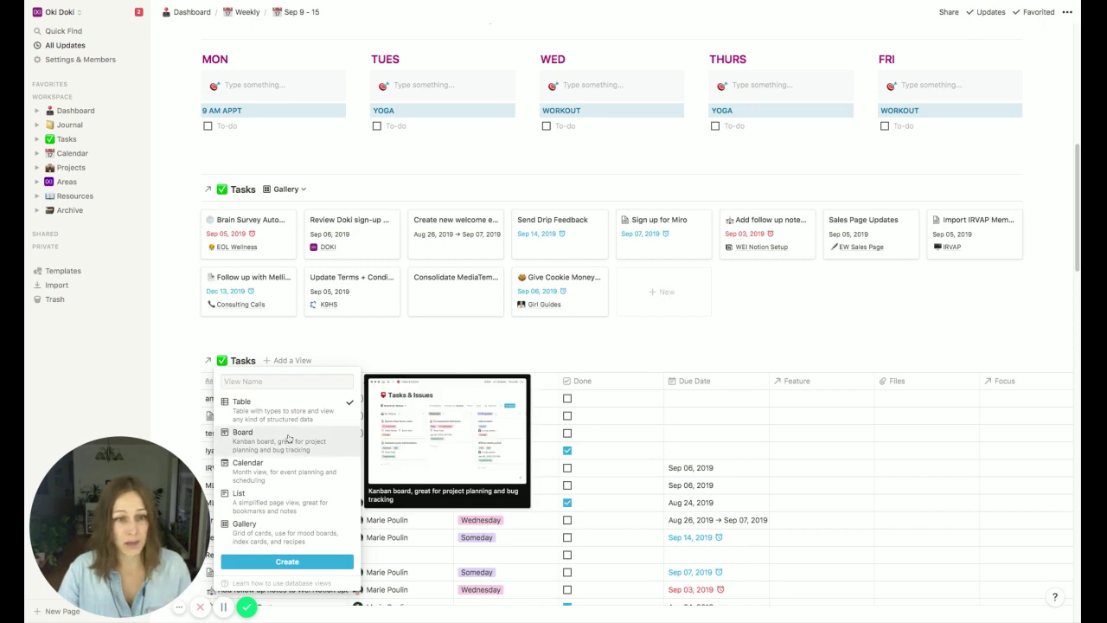
click(322, 346)
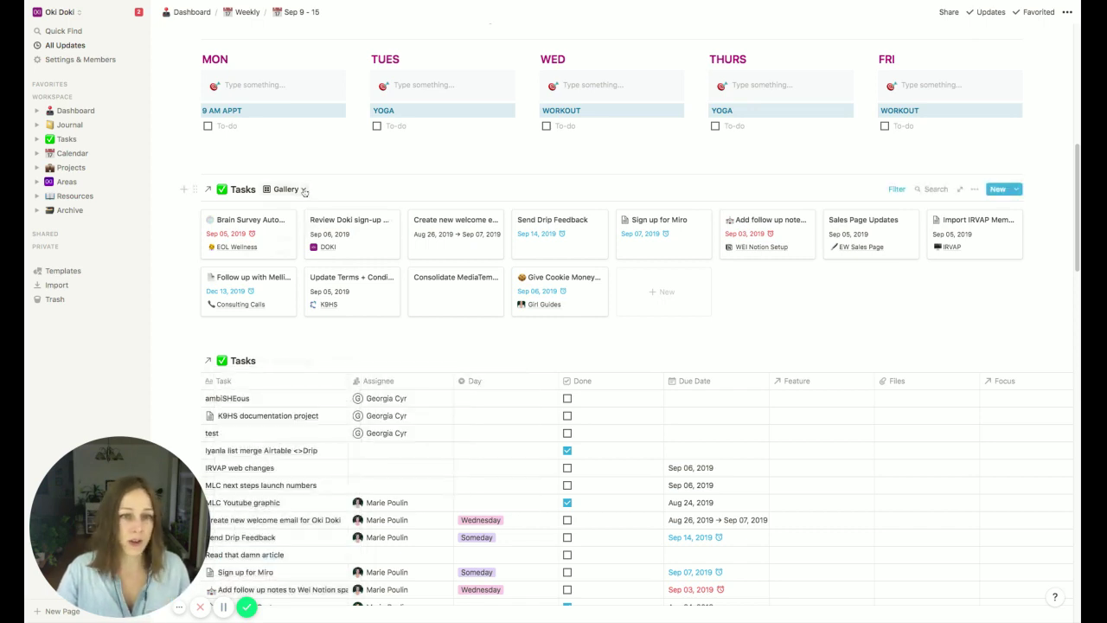
click(303, 189)
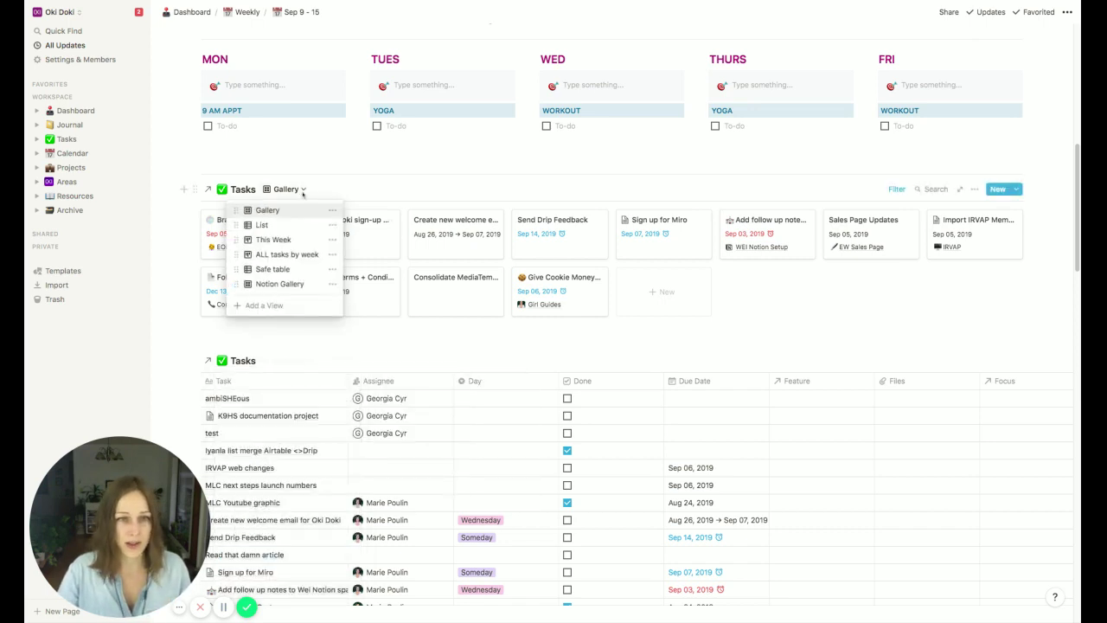
click(280, 254)
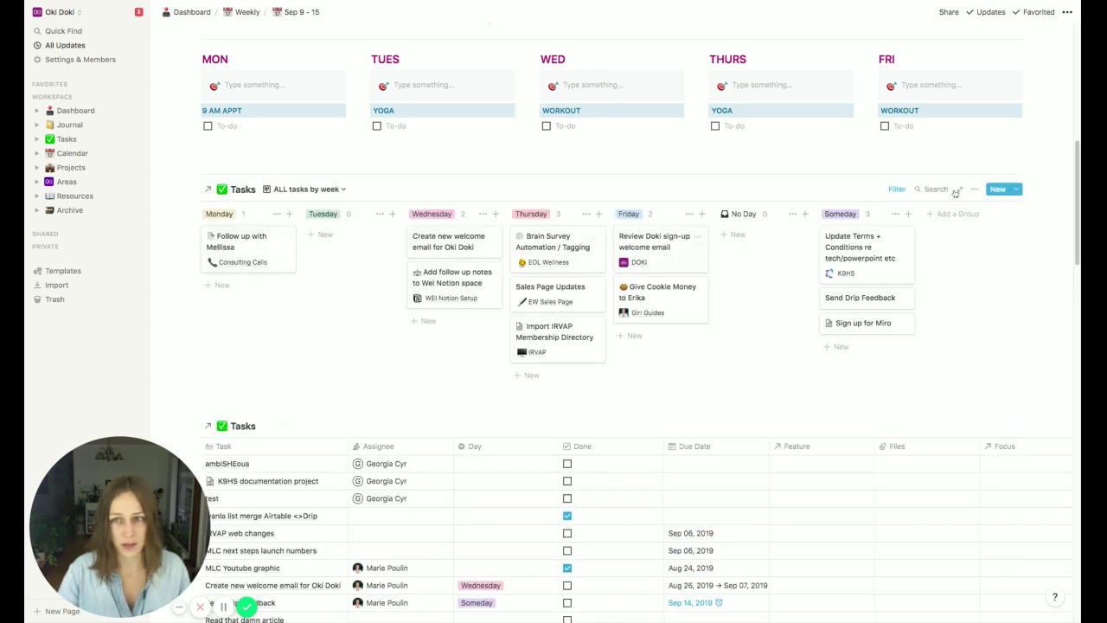
Try the Medium card size on the "ALL tasks by week" board, and set it to Large
click(975, 189)
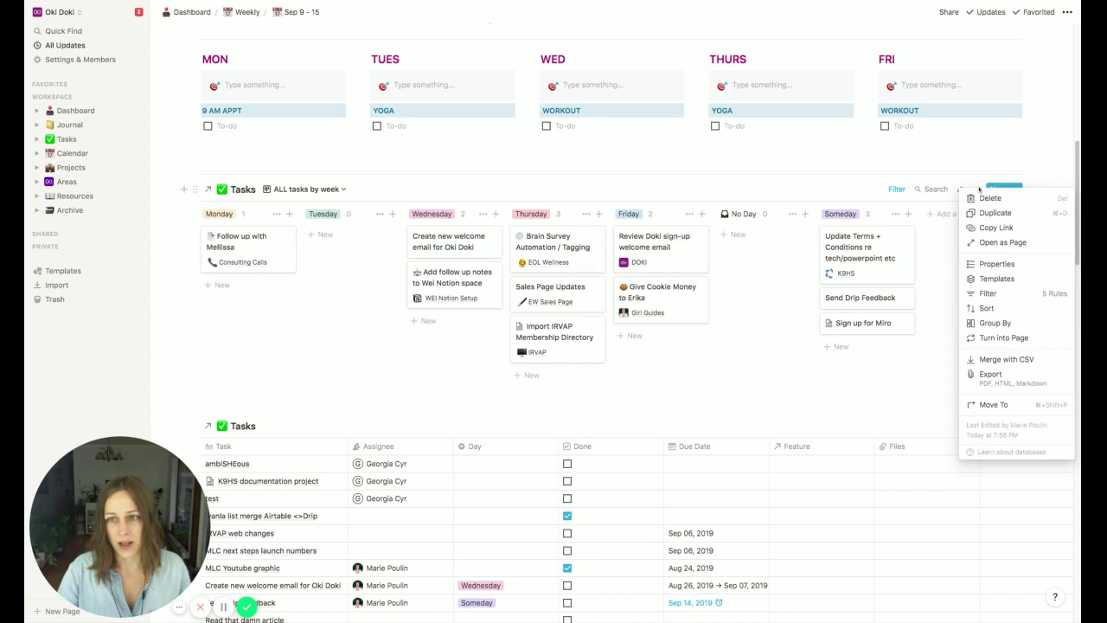
click(993, 263)
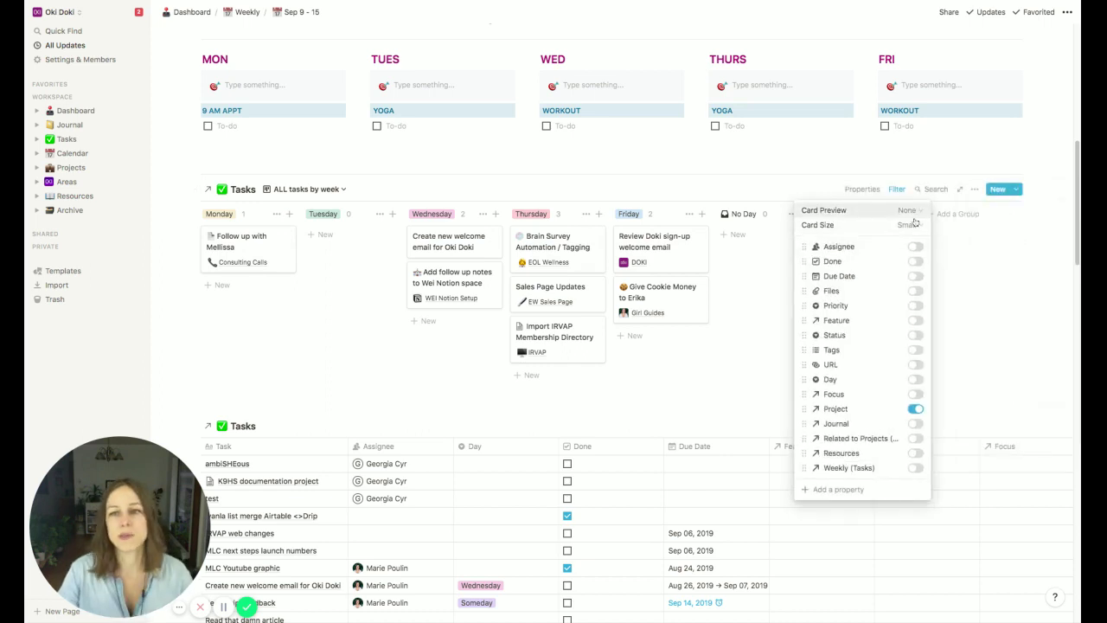
click(908, 225)
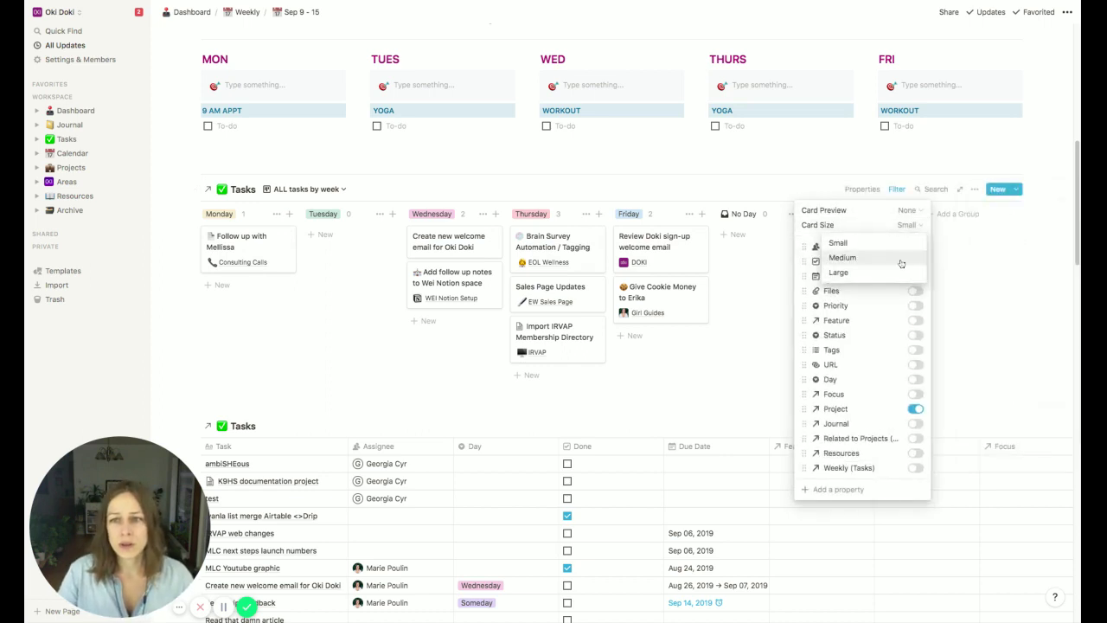
click(904, 260)
click(906, 226)
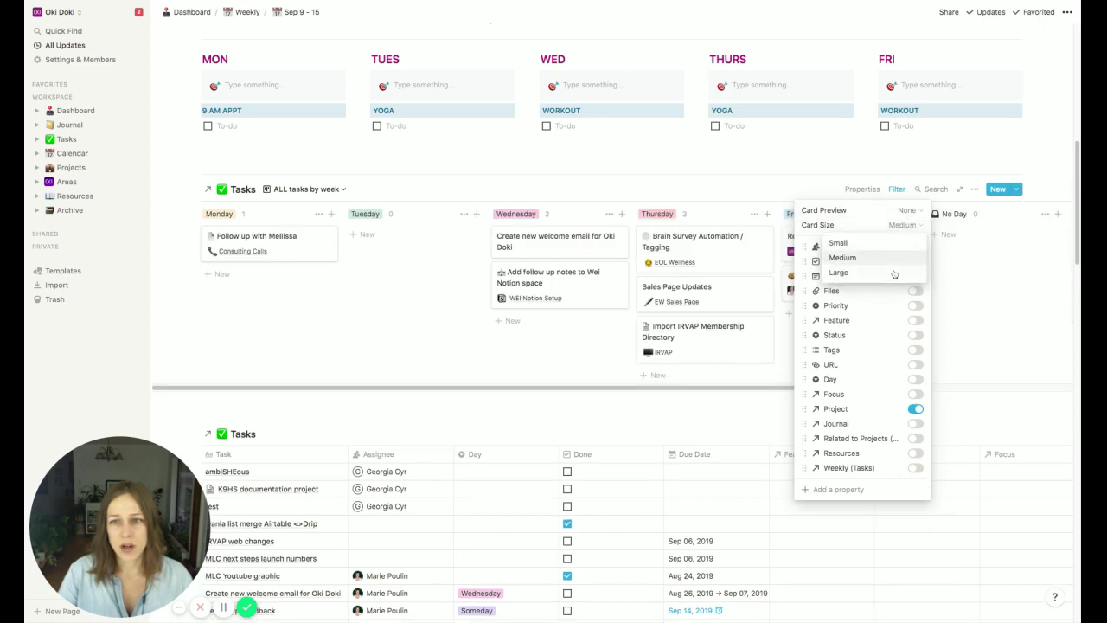
click(903, 274)
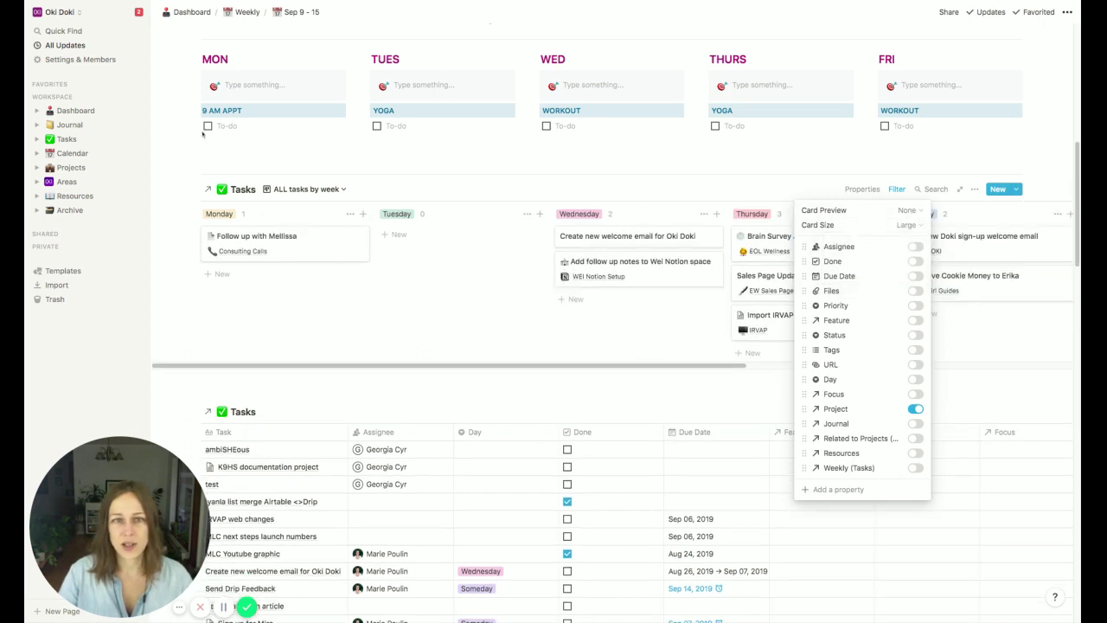
key(Escape)
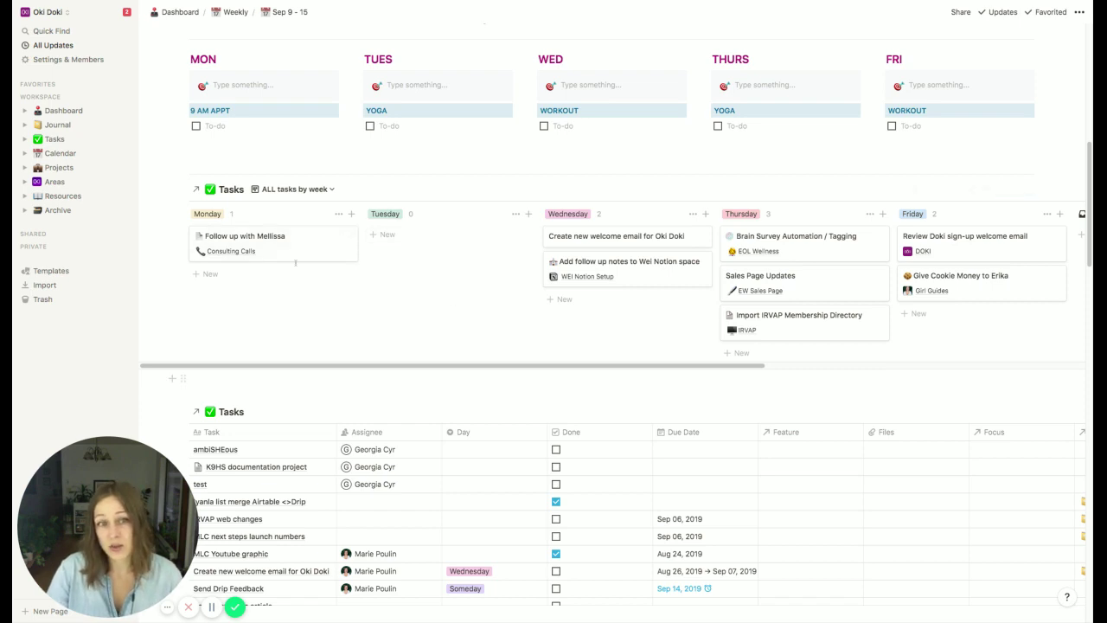
Switch the upper Tasks block to the Gallery view, and review its saved views and filter rules
click(317, 189)
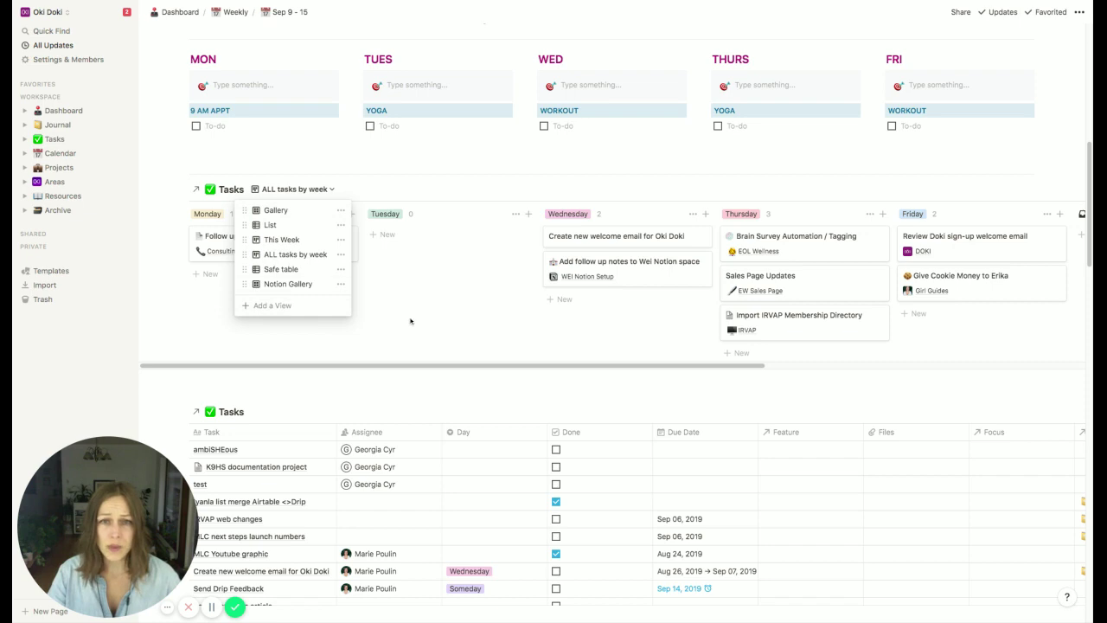
click(436, 345)
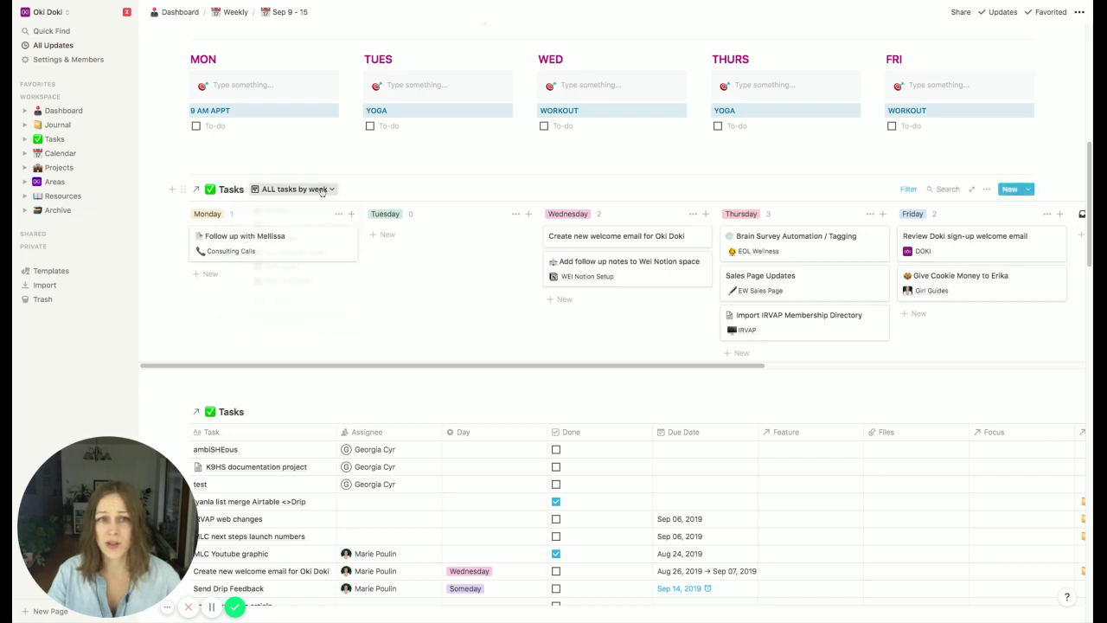
click(294, 189)
click(278, 215)
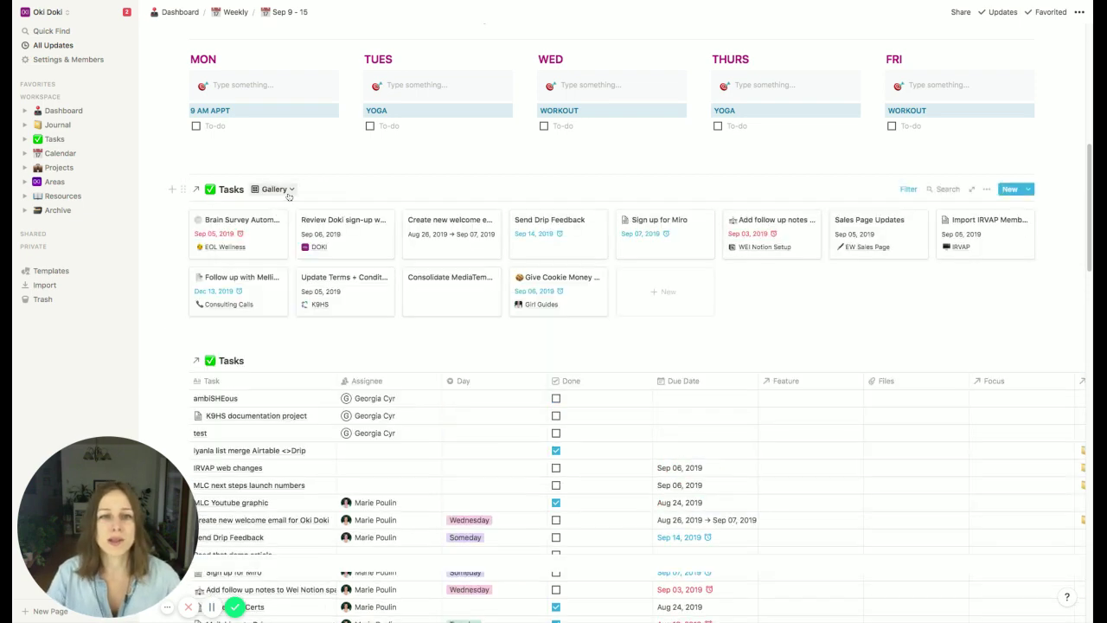
click(290, 190)
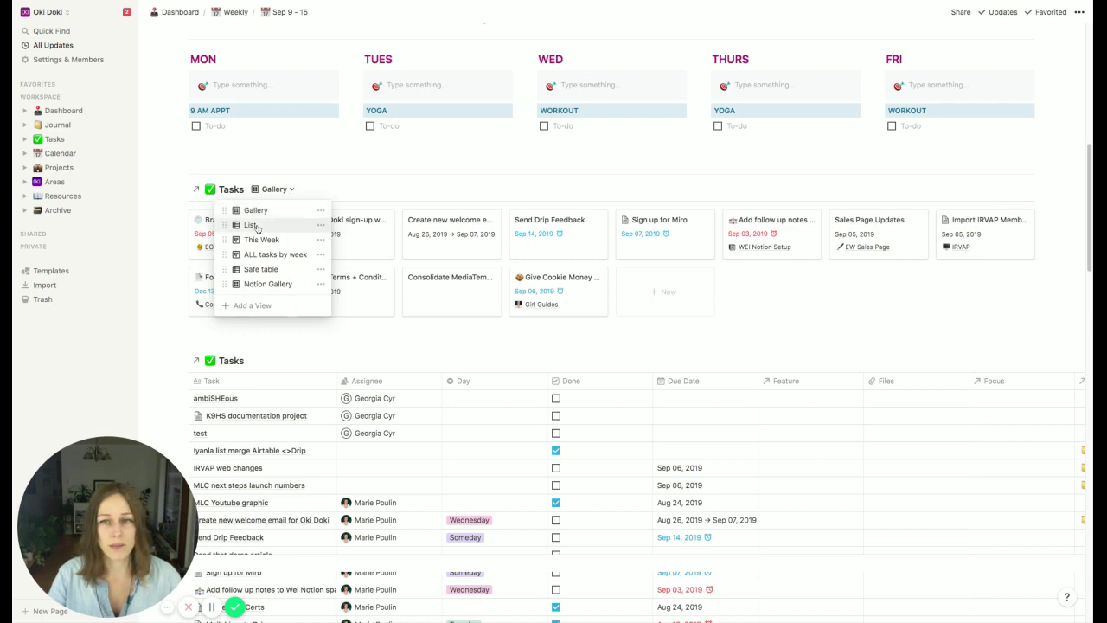
click(869, 304)
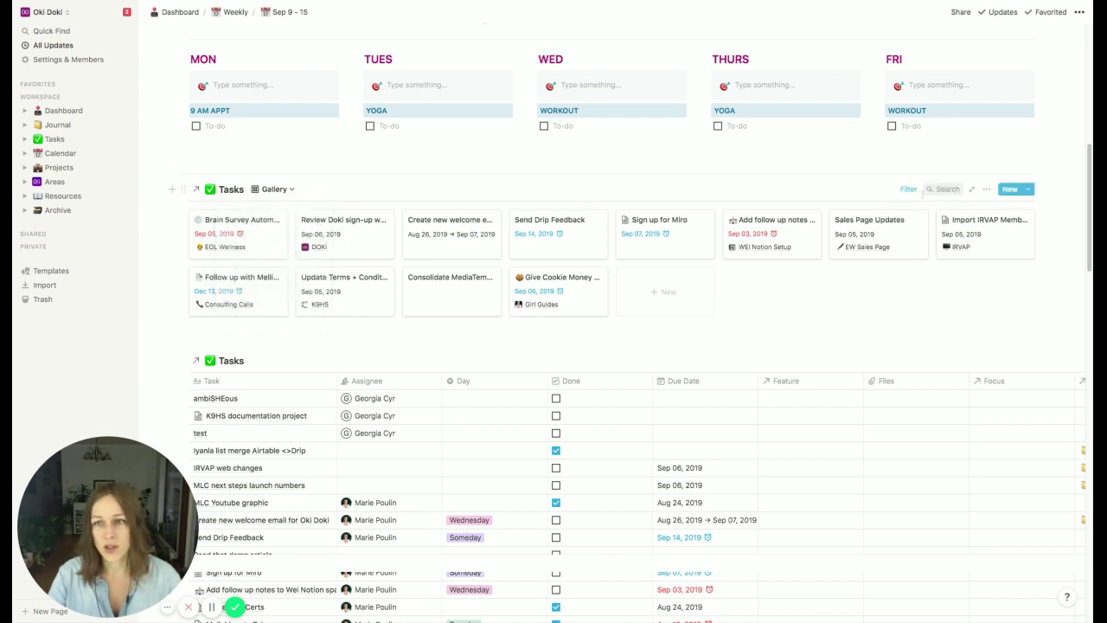
click(909, 190)
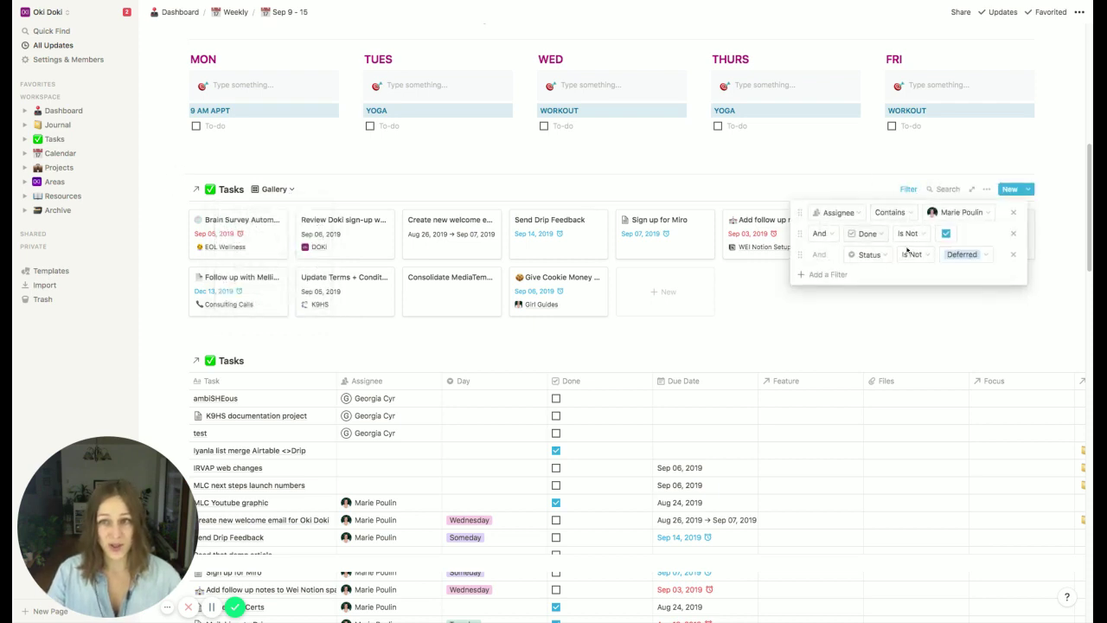
click(874, 304)
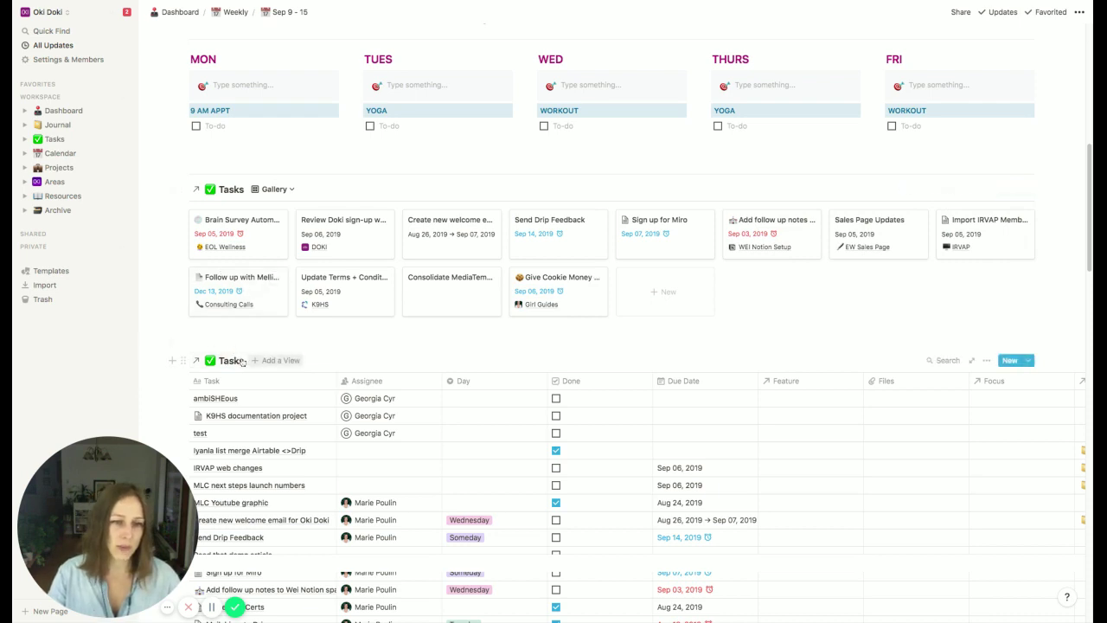
Check the view types offered for the lower Tasks table, and list the source Tasks database's views in the sidebar
click(281, 361)
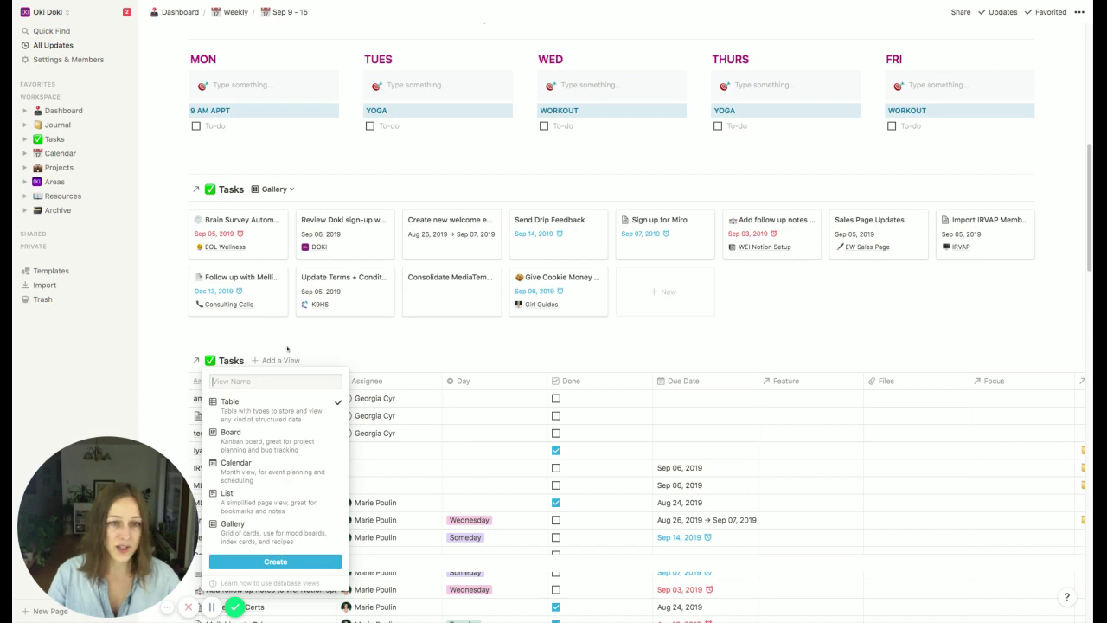
click(287, 348)
click(25, 139)
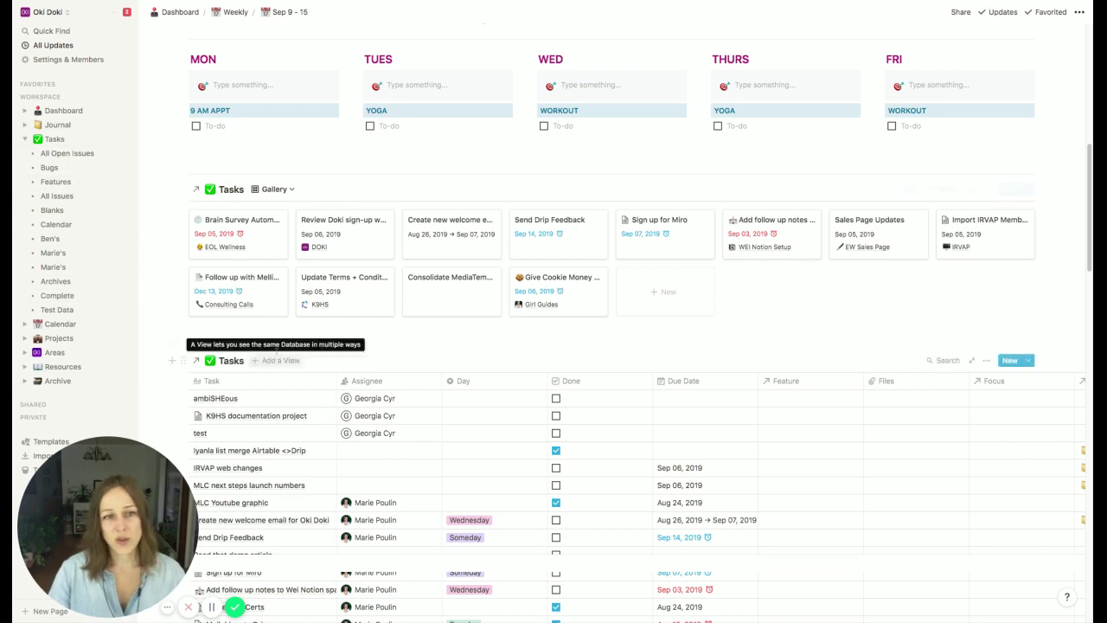
Add a Calendar view named "calendar" to the lower Tasks block and look over its September 2019 entries
click(276, 362)
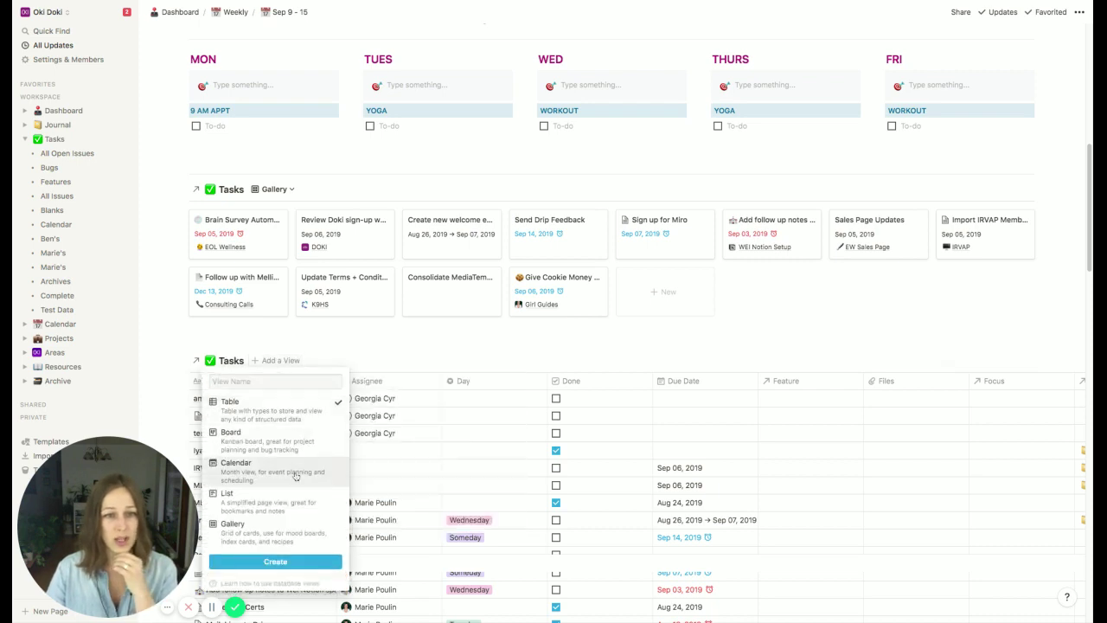
click(298, 471)
click(260, 380)
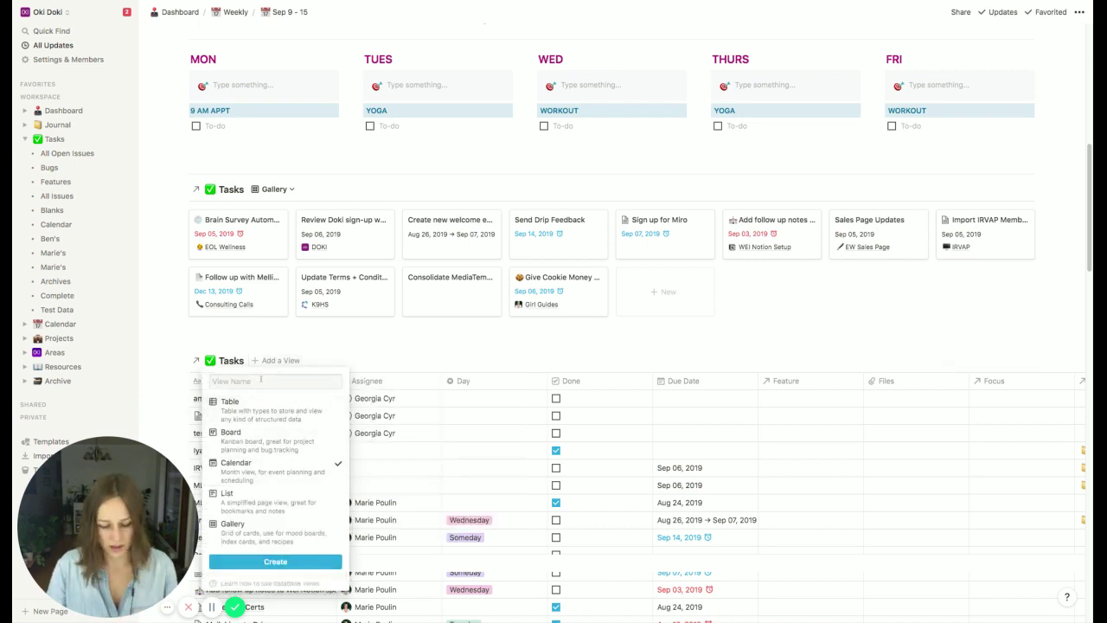
text(calen)
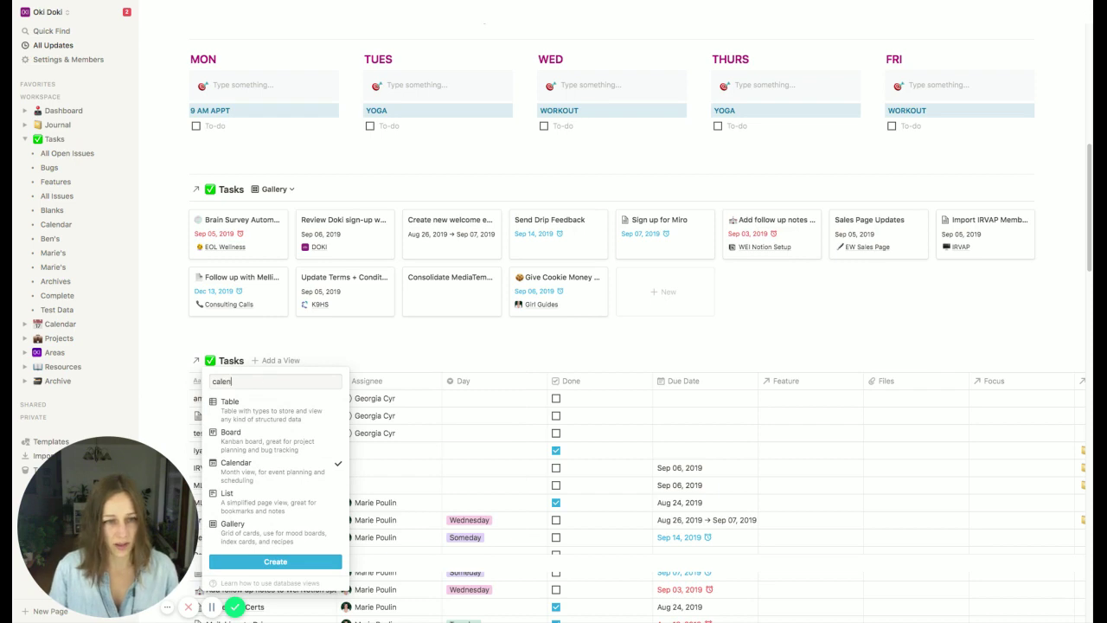
text(aar)
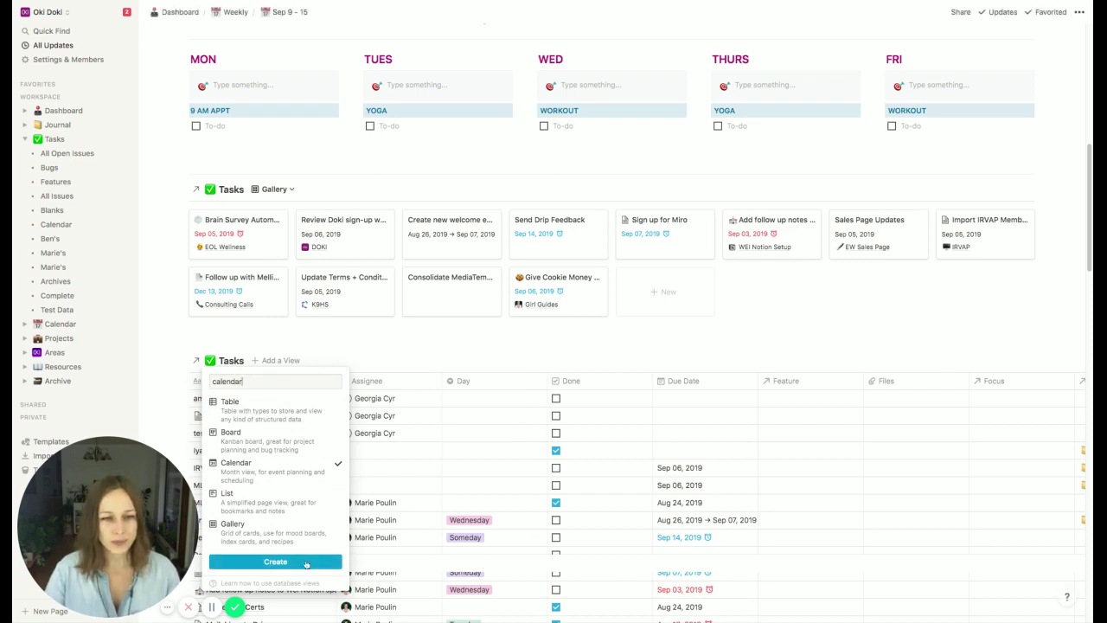
click(303, 562)
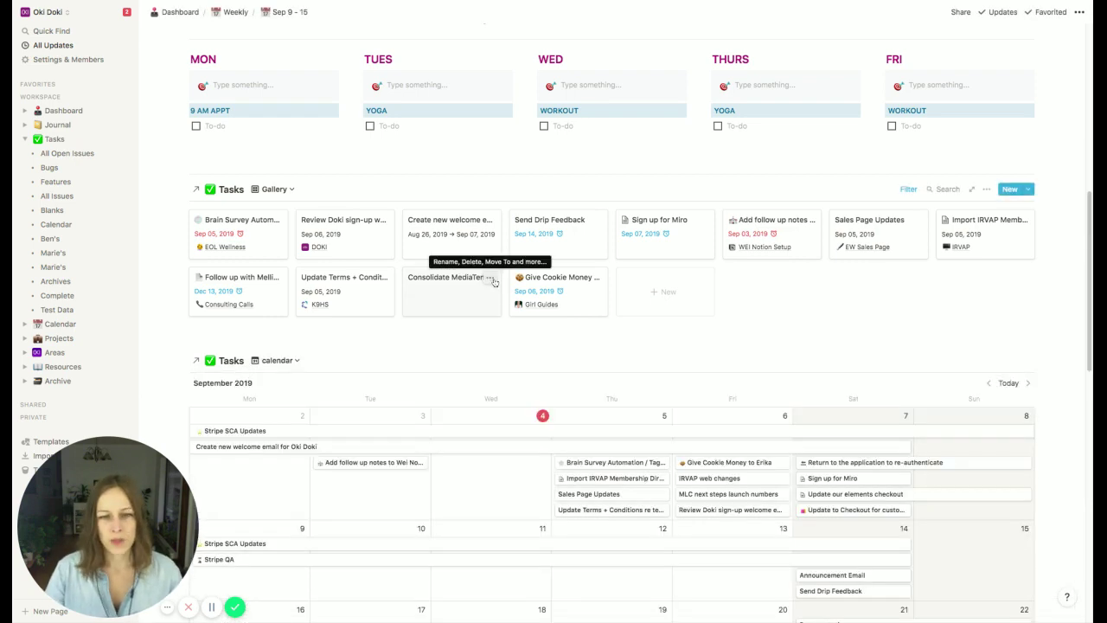
scroll(605, 389, down, 2)
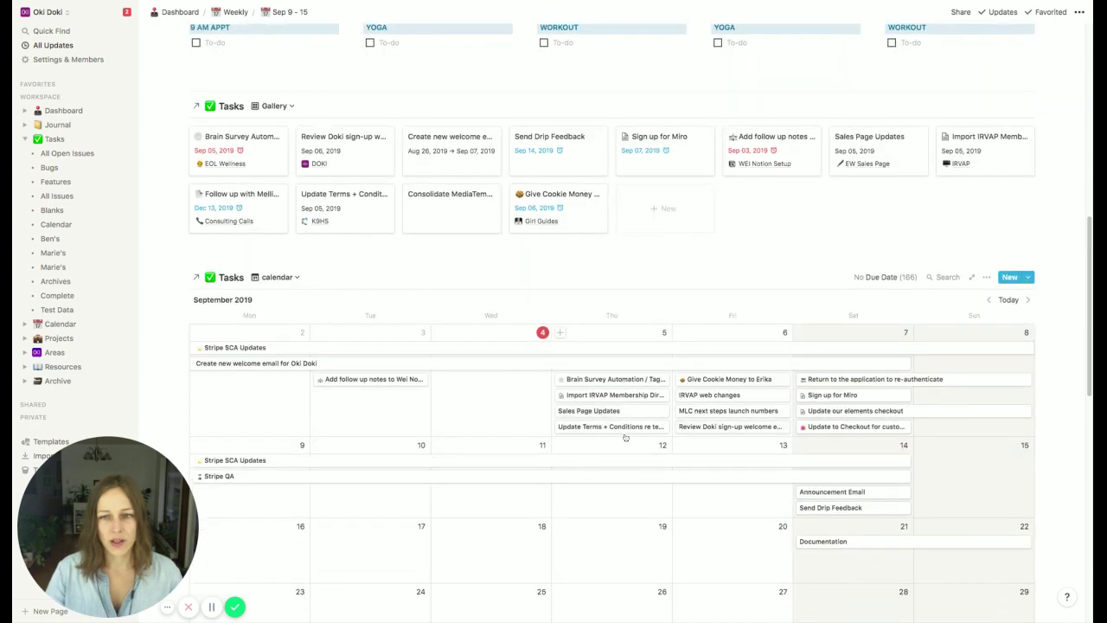
scroll(625, 436, up, 8)
scroll(537, 474, down, 7)
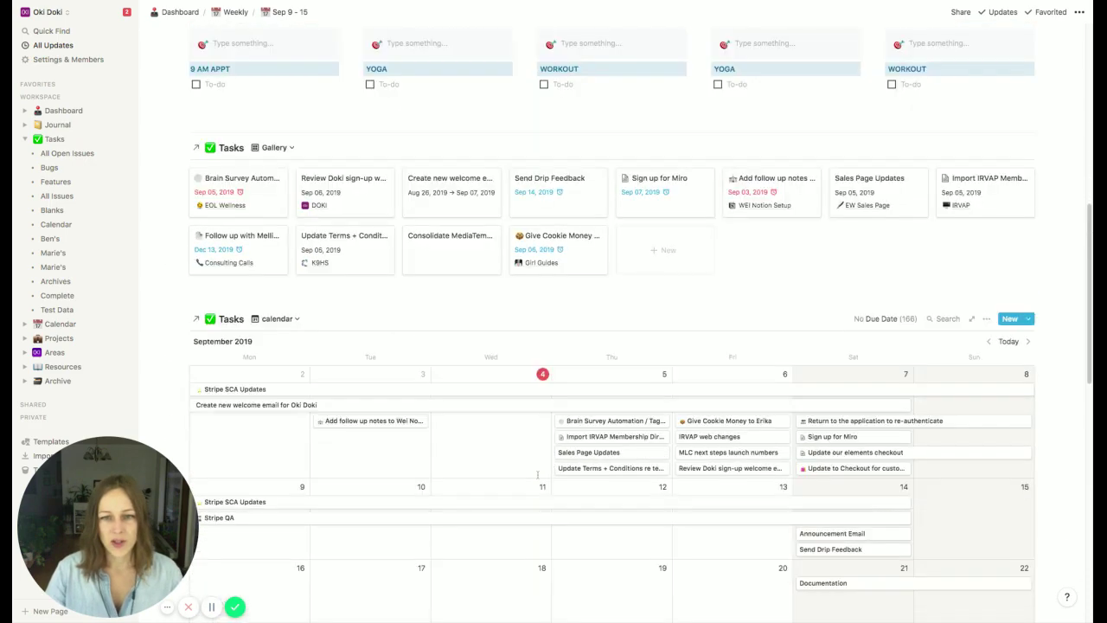
scroll(537, 473, down, 1)
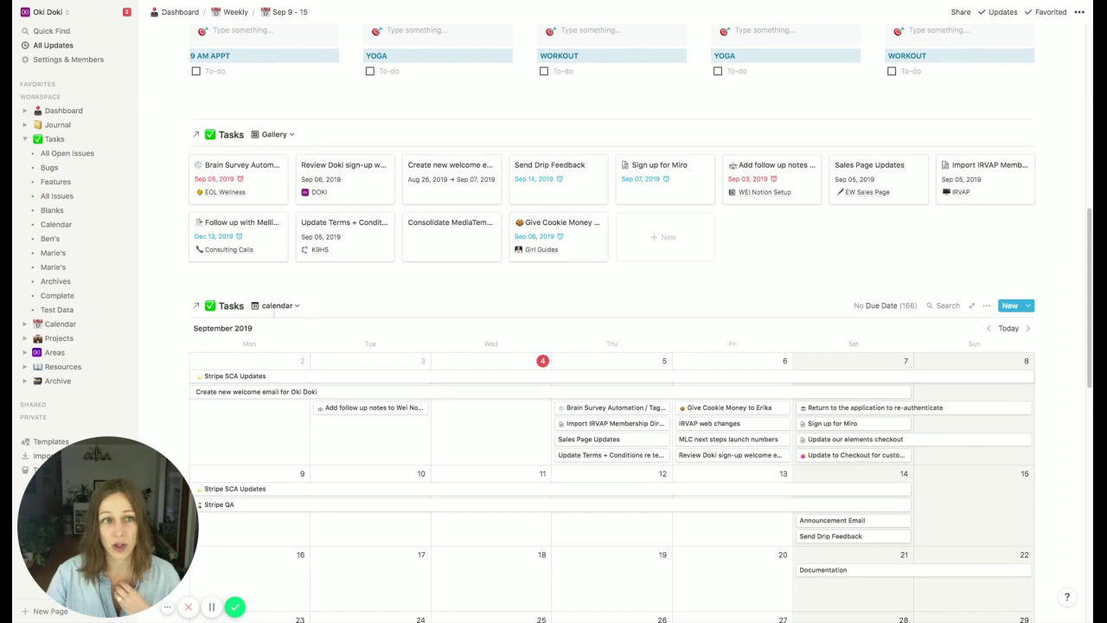
Go to the Weekly database and open its Week template for editing
click(234, 12)
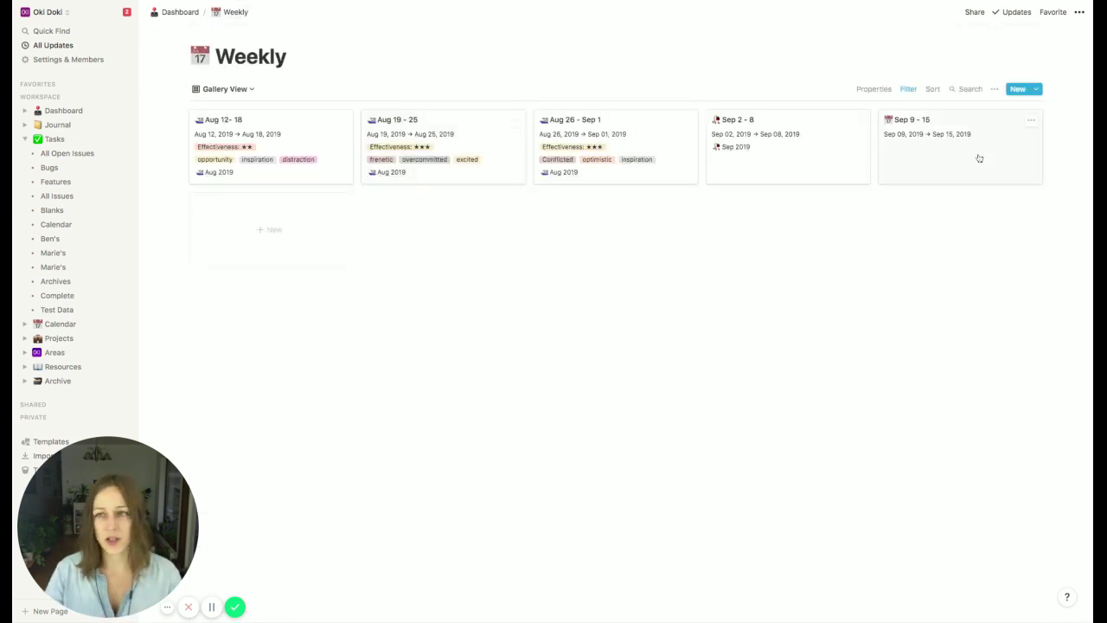
click(1037, 90)
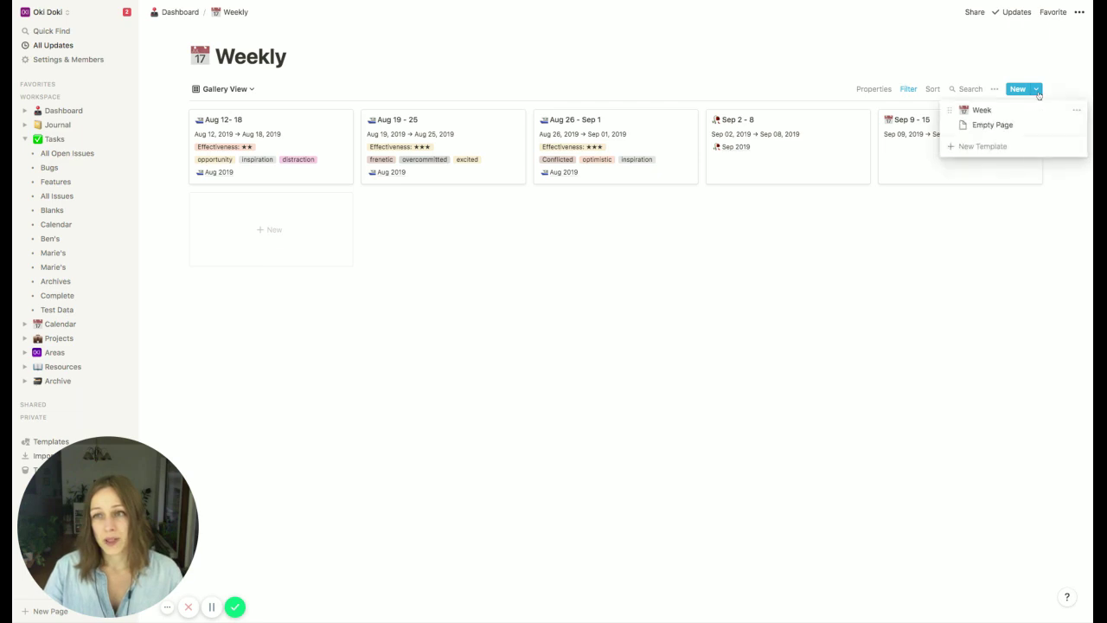
click(1075, 110)
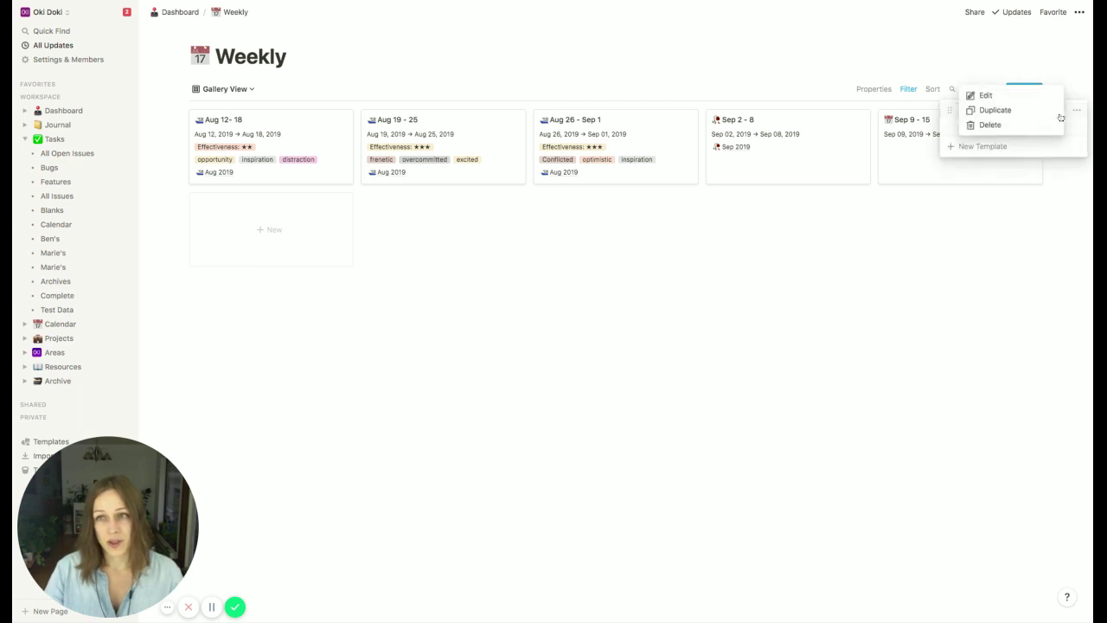
click(1009, 96)
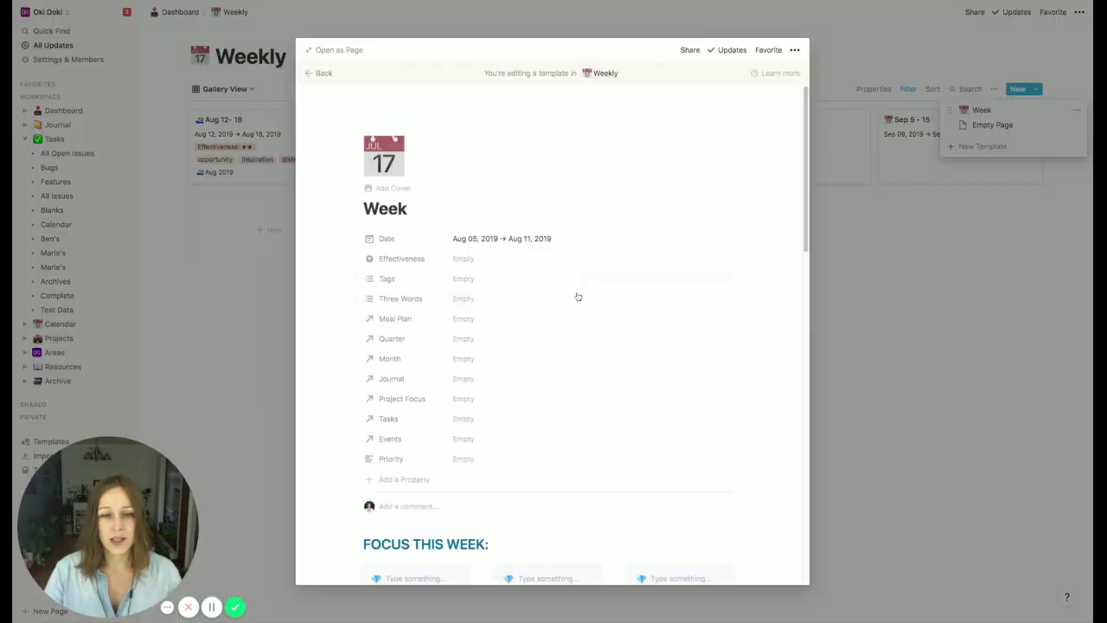
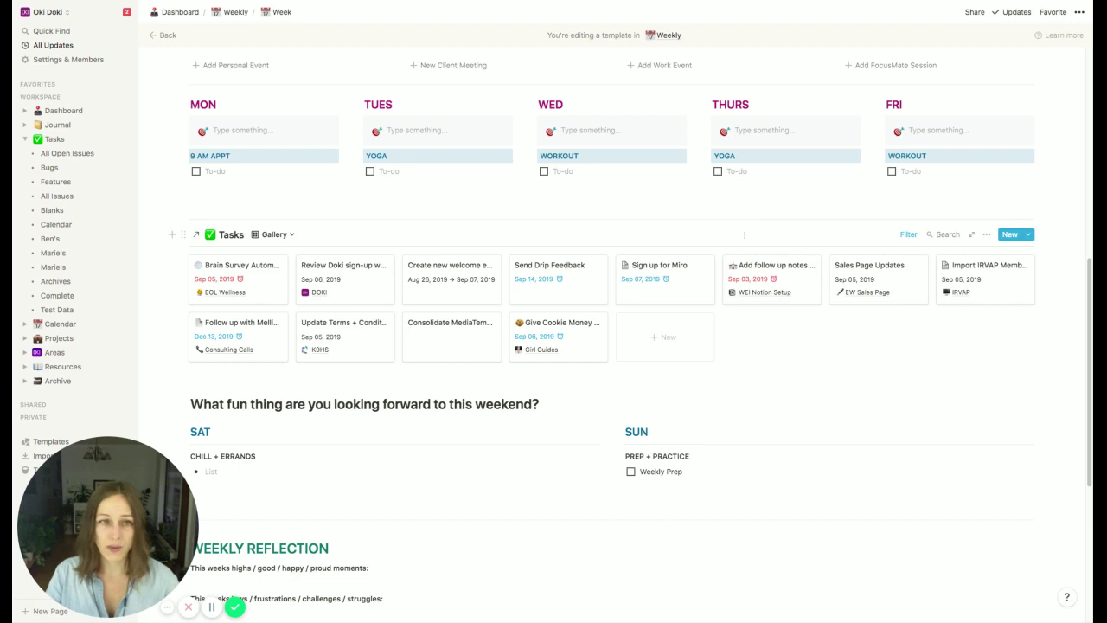
Review the filter rules and available views of the Tasks gallery in the Week template
click(908, 234)
click(499, 235)
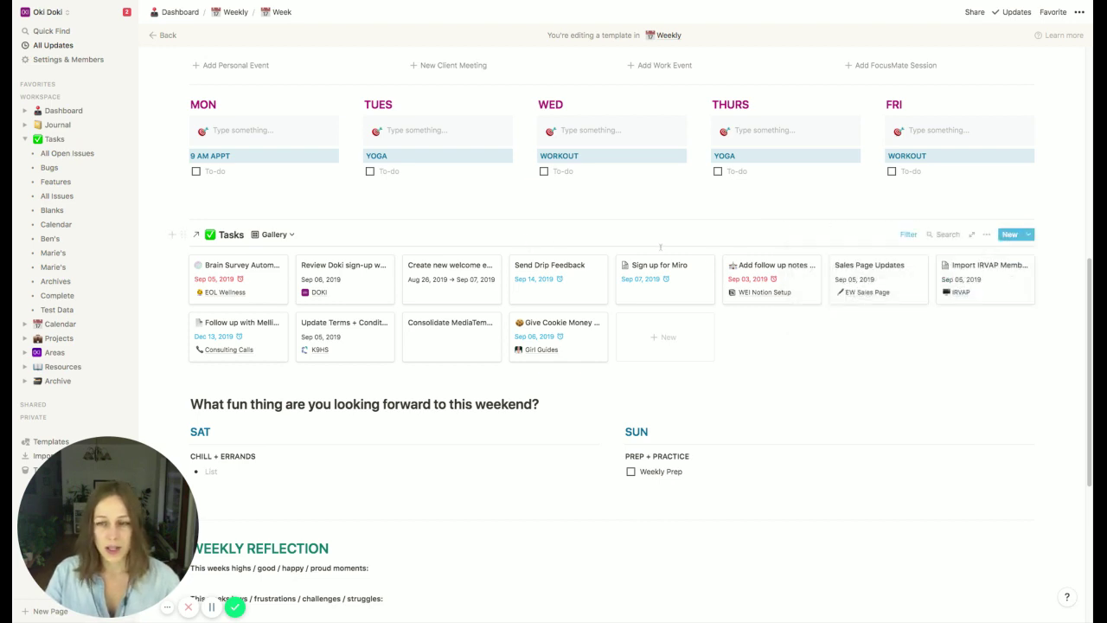
click(290, 235)
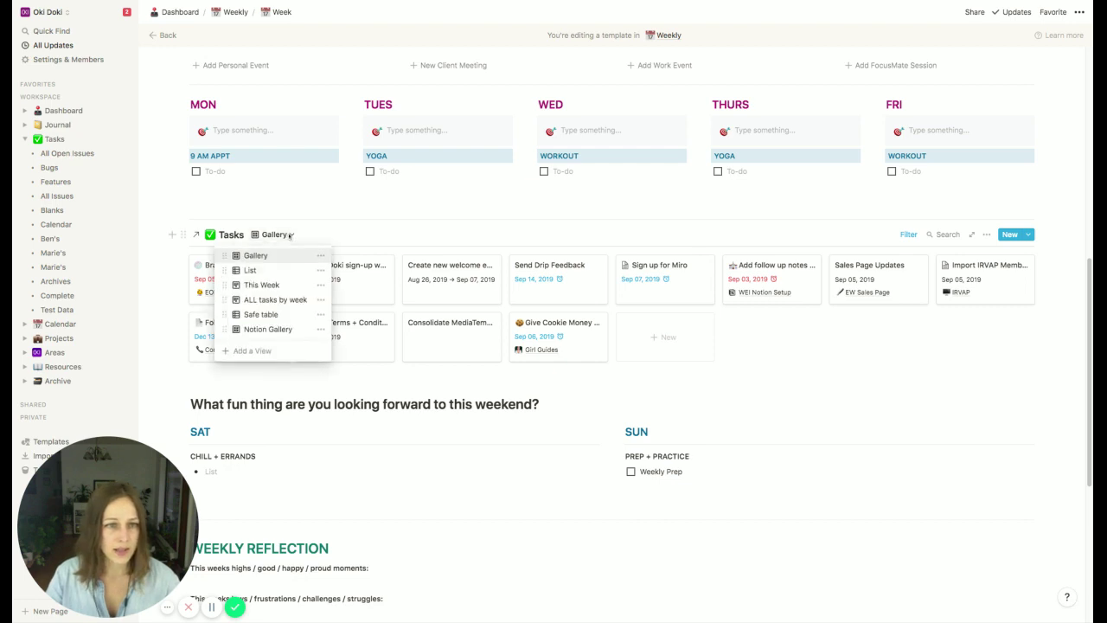
click(700, 231)
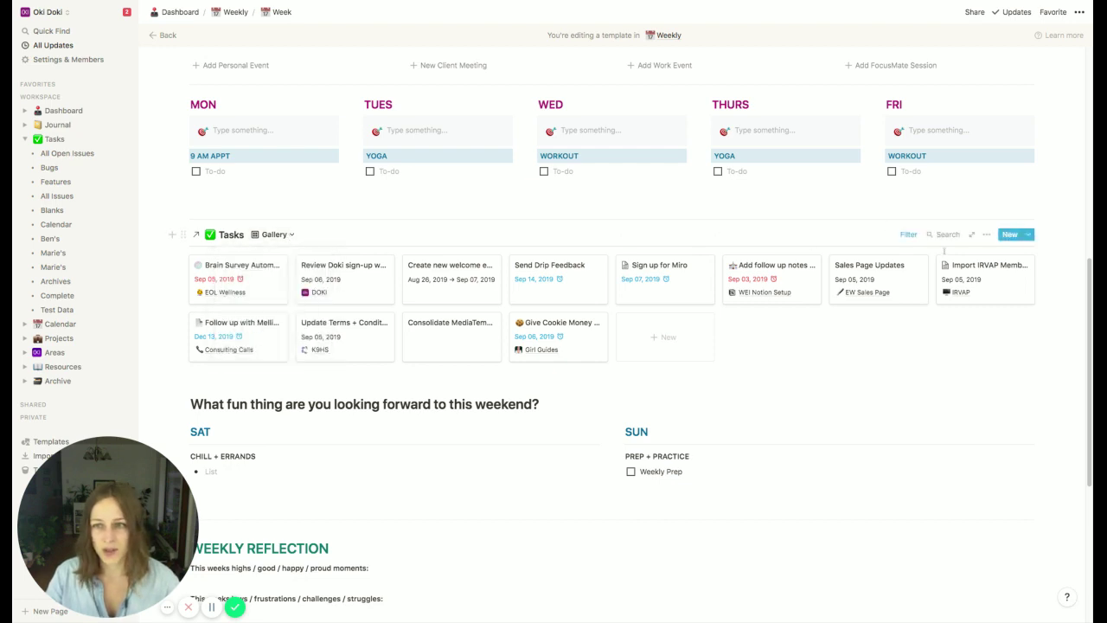
click(908, 239)
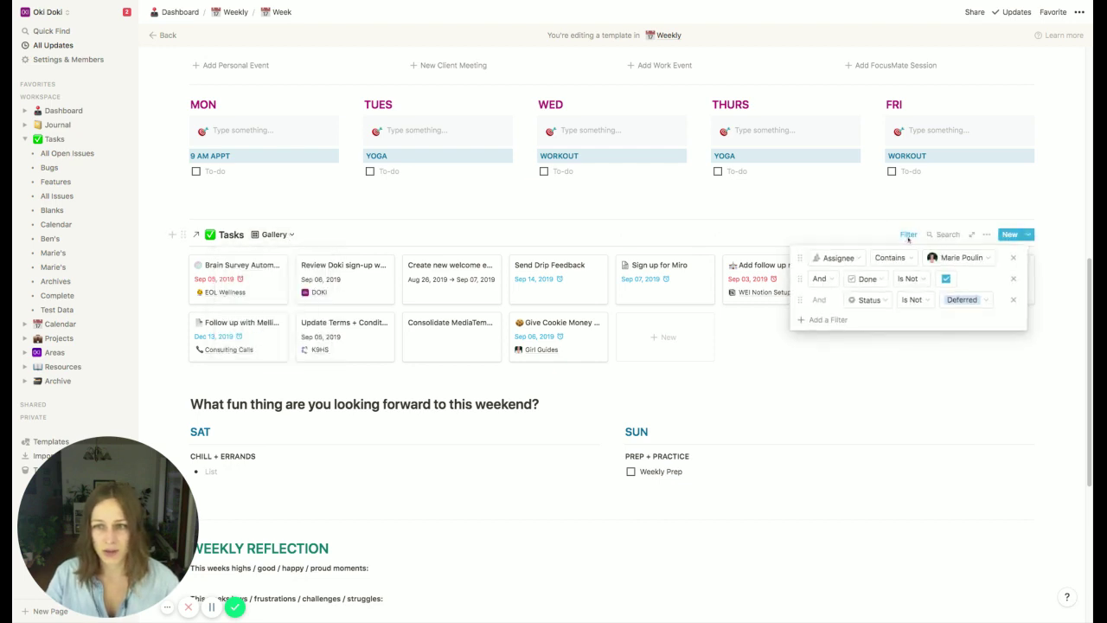
click(988, 239)
Set the card size of the Week template's Tasks gallery to Large
click(988, 238)
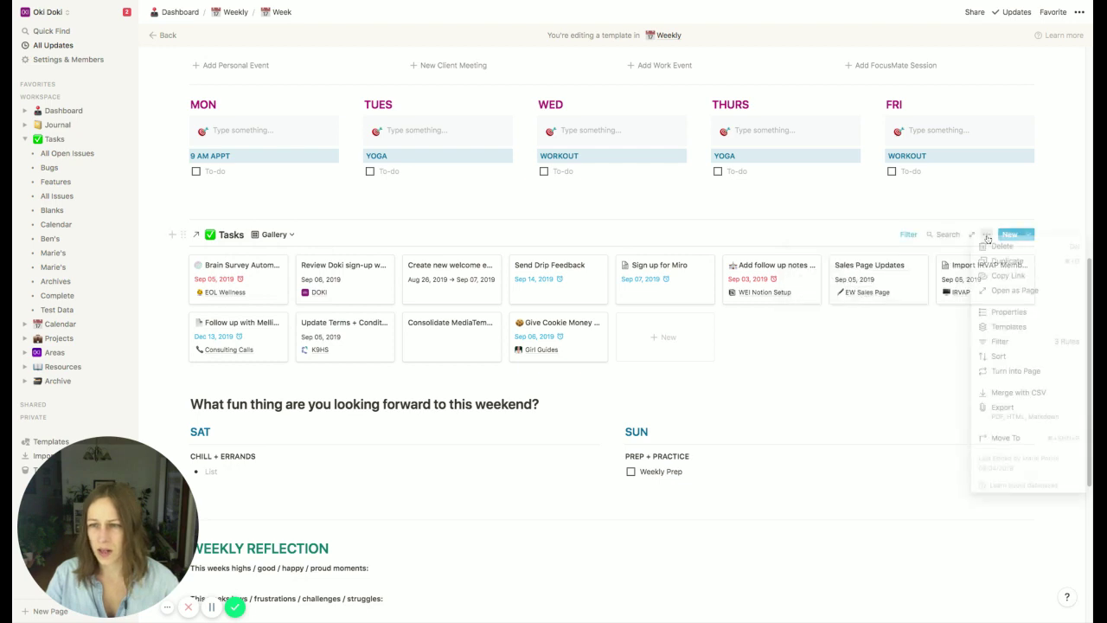
click(1003, 311)
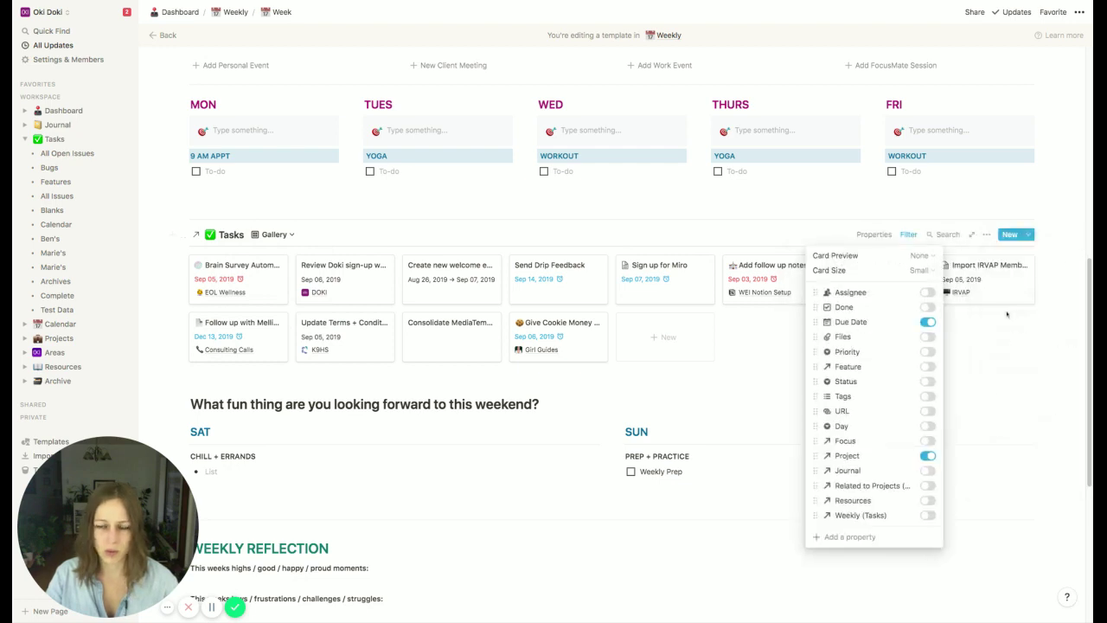
click(918, 270)
click(900, 320)
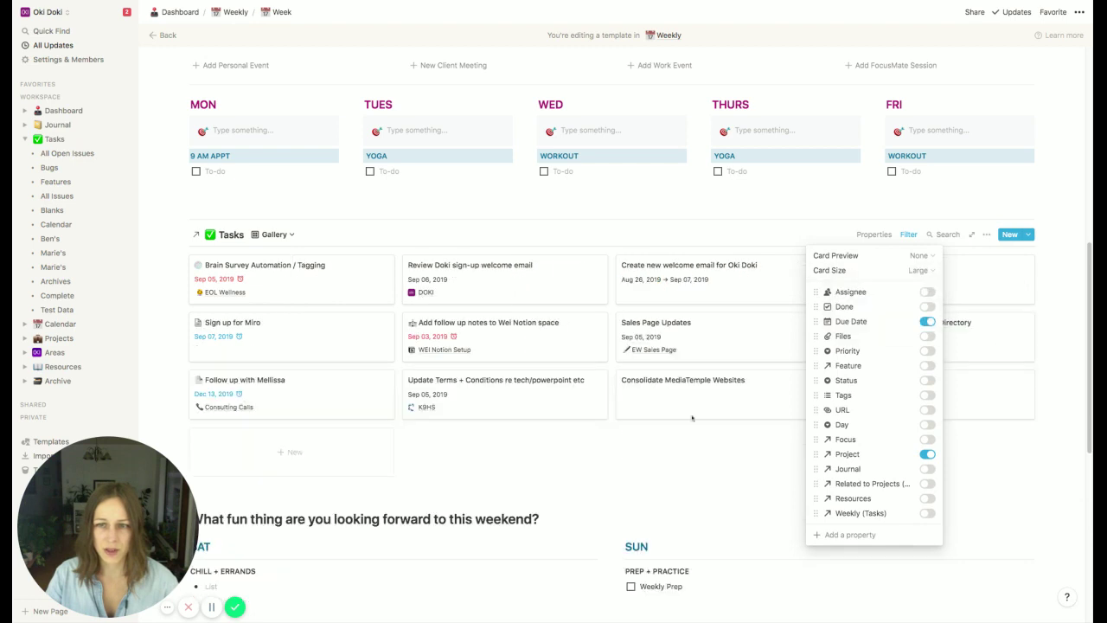
Preview the template's Tasks block in the "ALL tasks by week" view and switch it back to the Gallery view
click(643, 453)
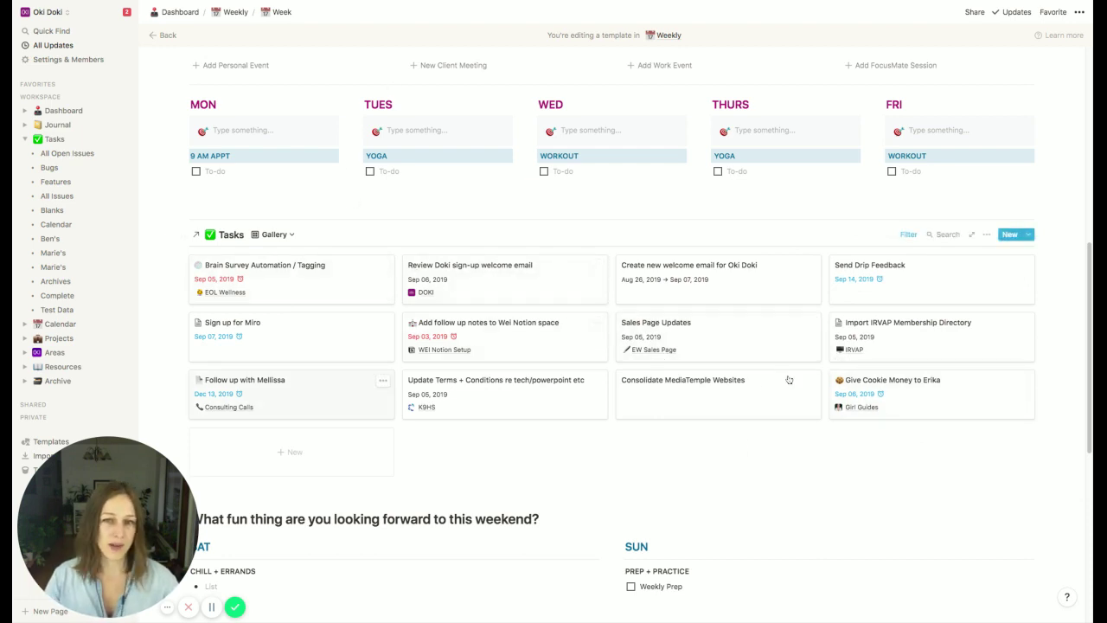
click(275, 234)
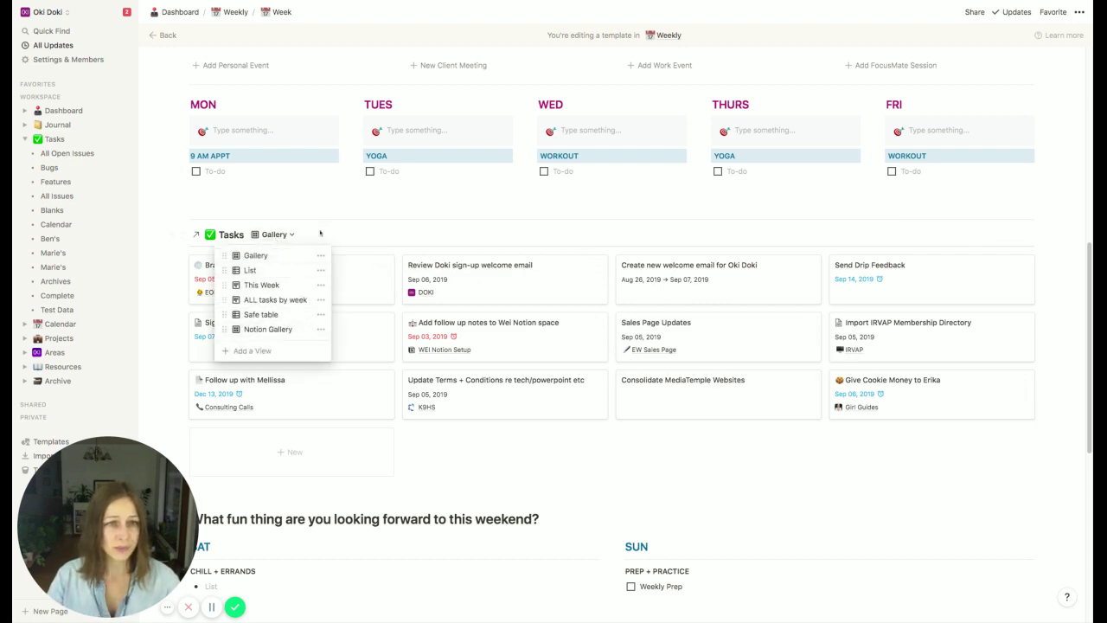
click(294, 299)
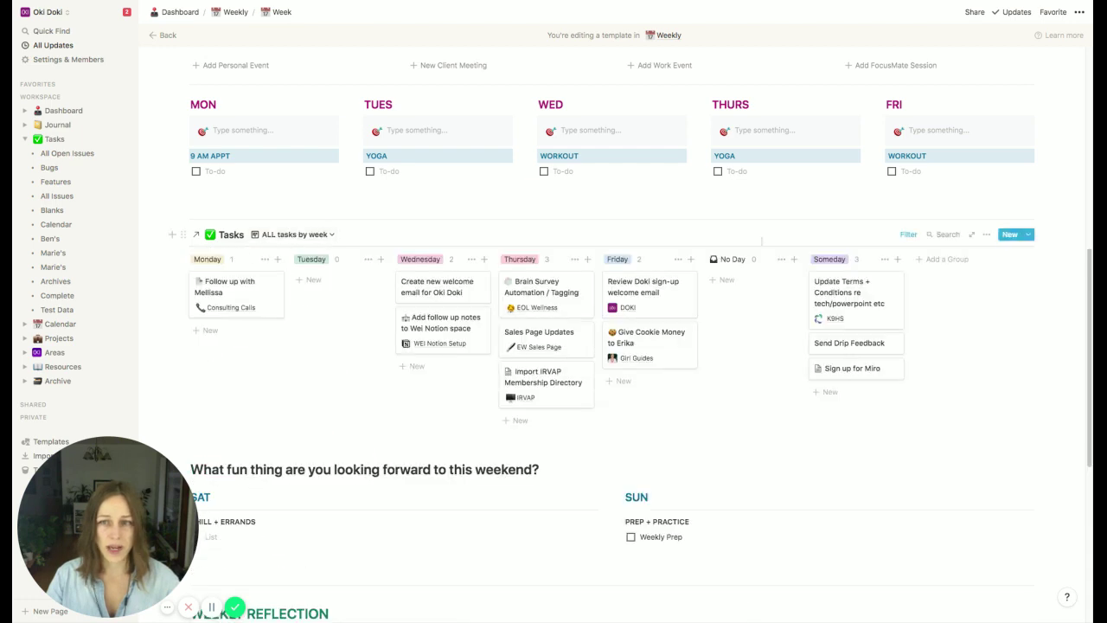
click(312, 239)
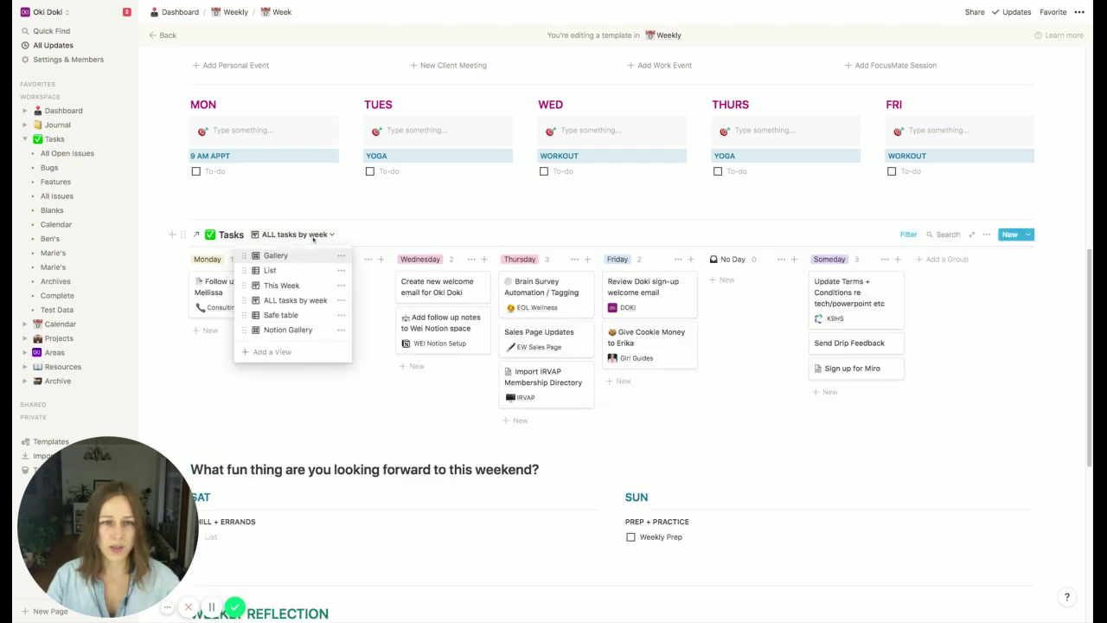
click(281, 259)
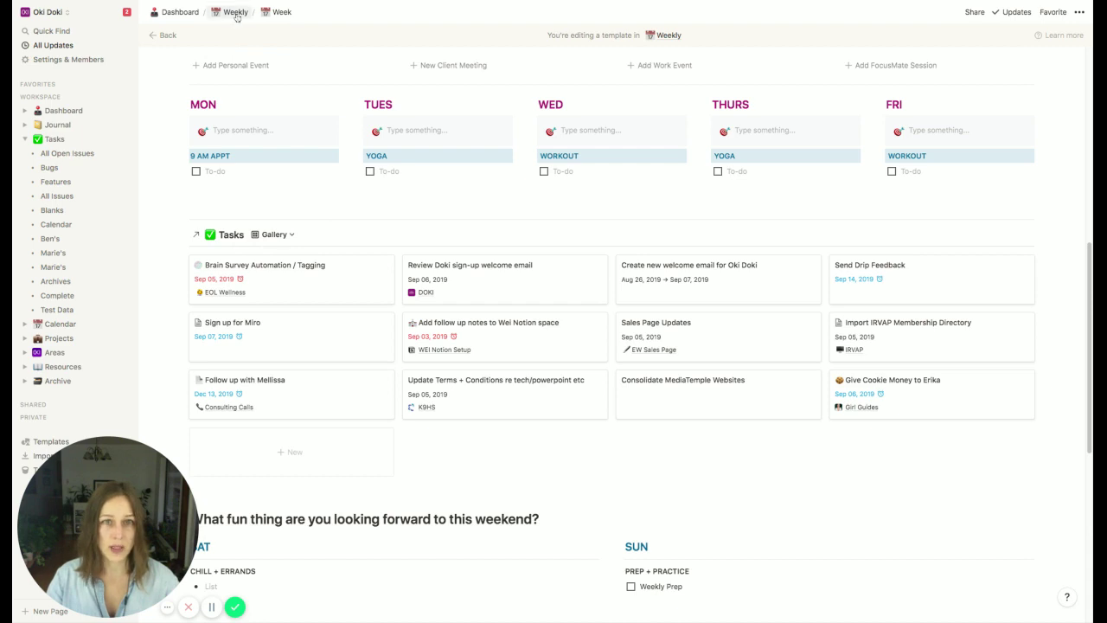
Open the Sep 9 - 15 entry of the Weekly database as a full page and collapse the Tasks pages in the sidebar
click(236, 13)
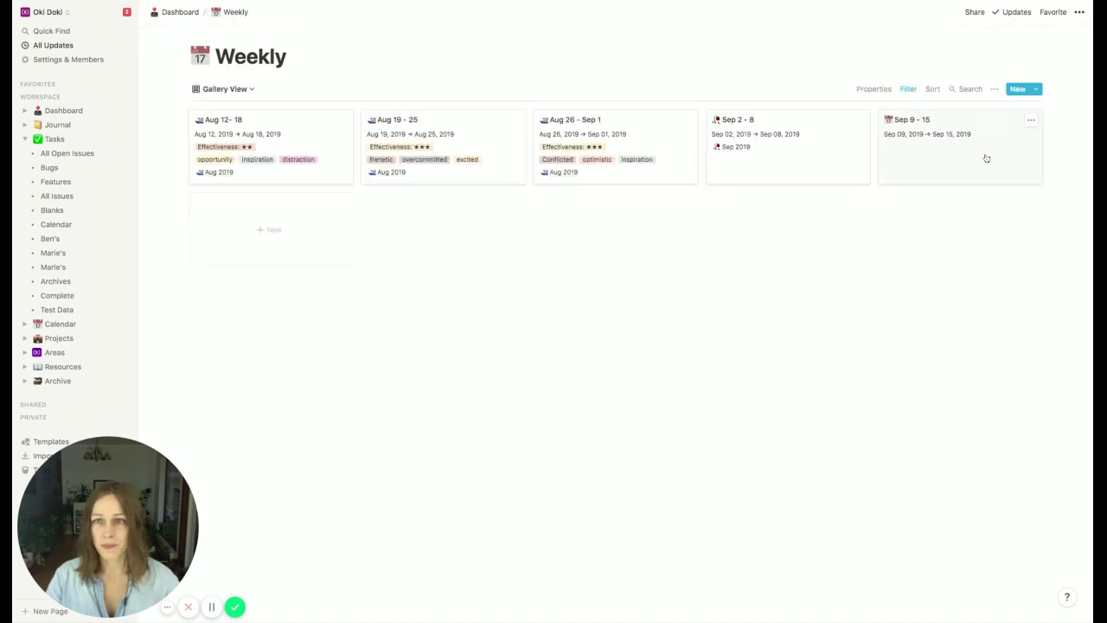
click(985, 158)
scroll(659, 289, down, 5)
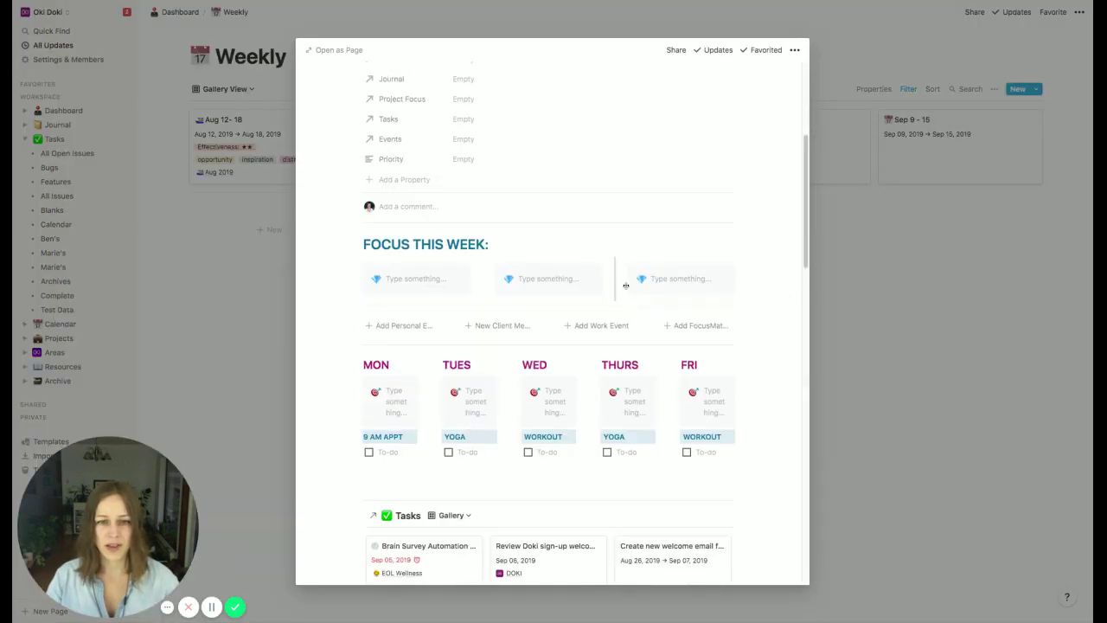
click(338, 49)
scroll(605, 237, down, 3)
scroll(606, 237, down, 5)
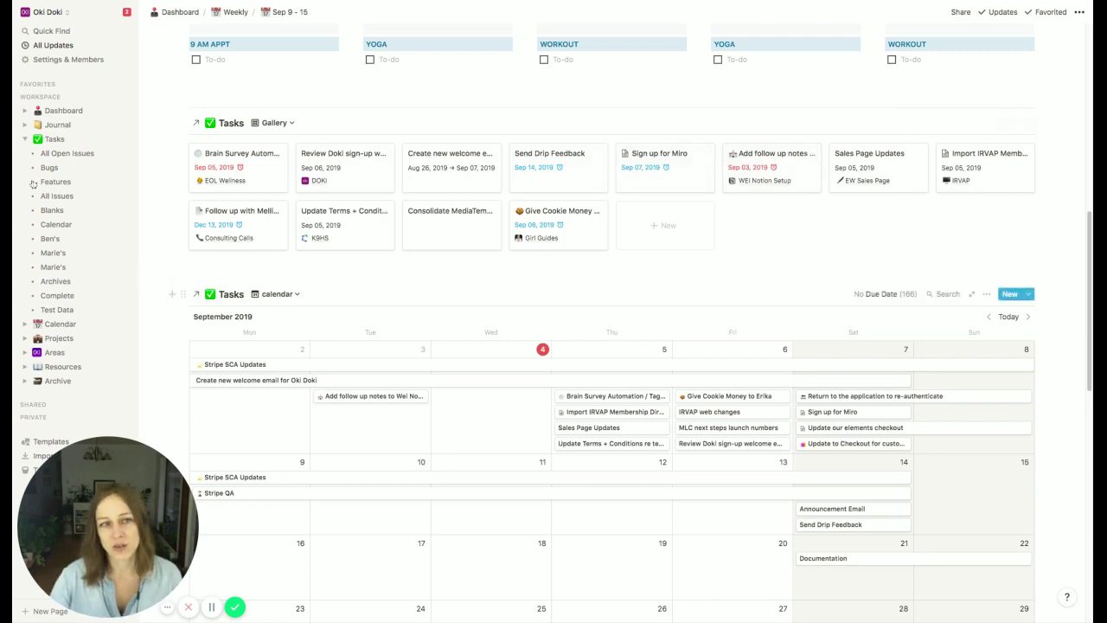
click(24, 139)
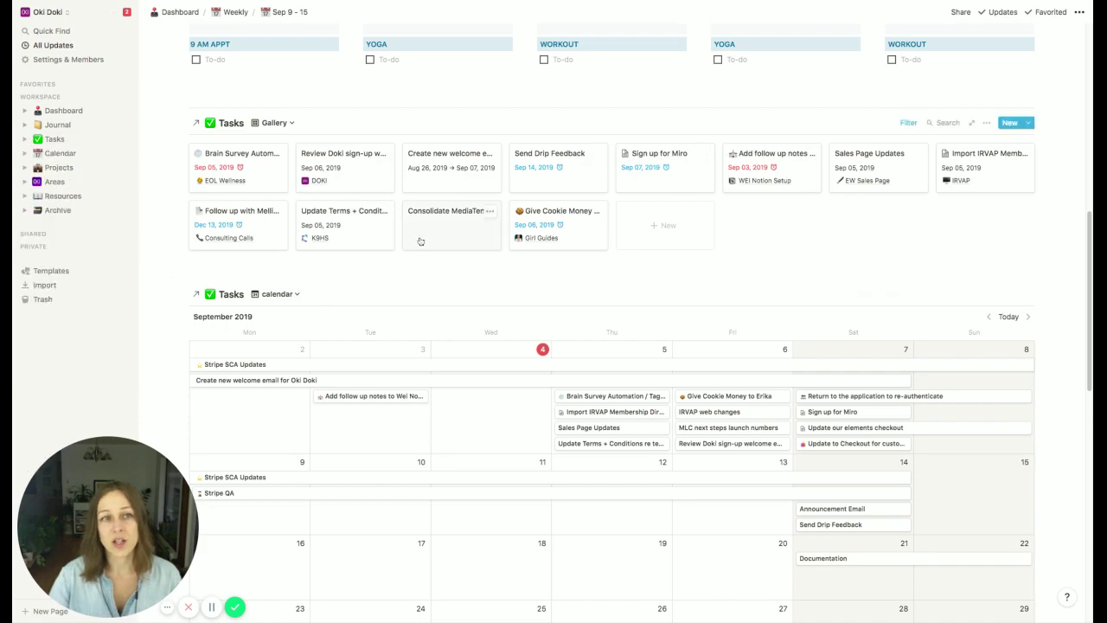
Look over the weekly layout of the Sep 9 - 15 page, comparing its Tasks gallery with the Tasks calendar
scroll(486, 279, down, 1)
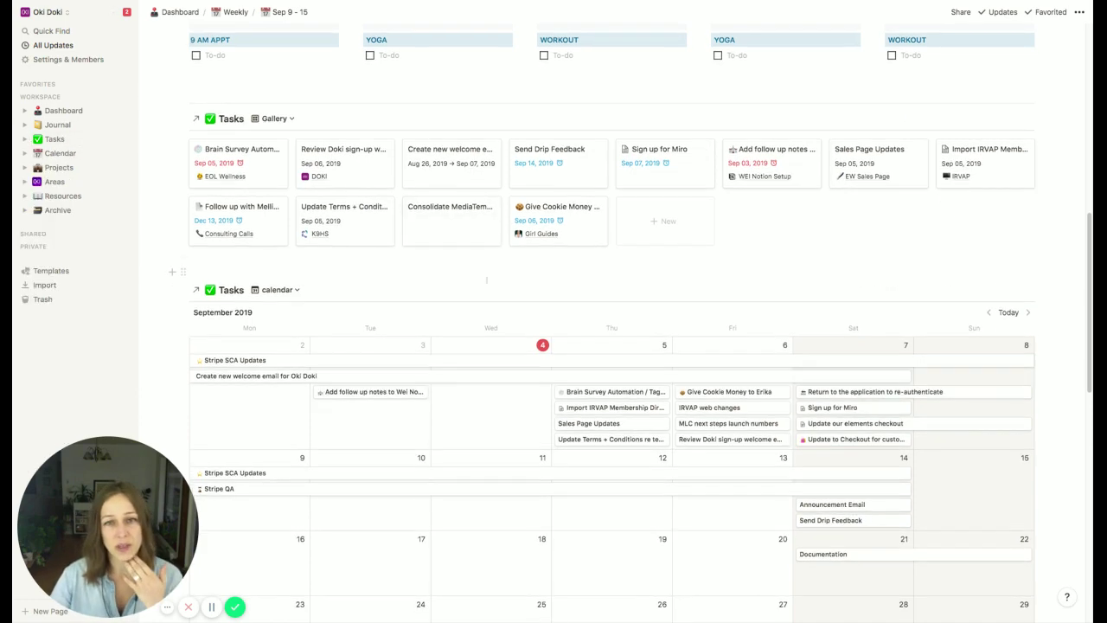
scroll(486, 280, up, 4)
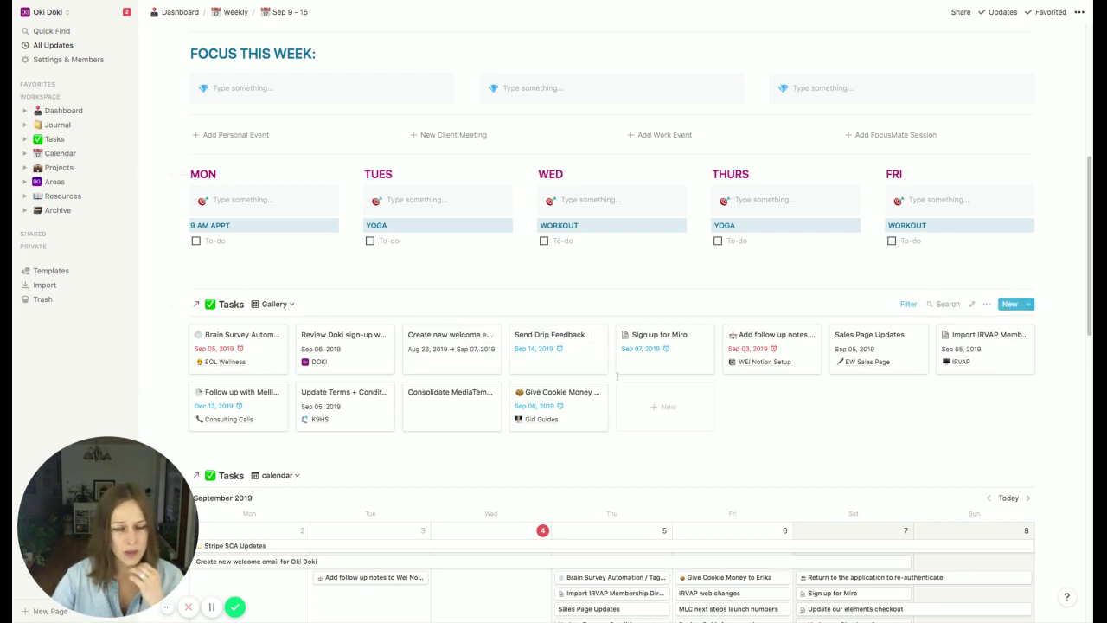
scroll(702, 390, down, 10)
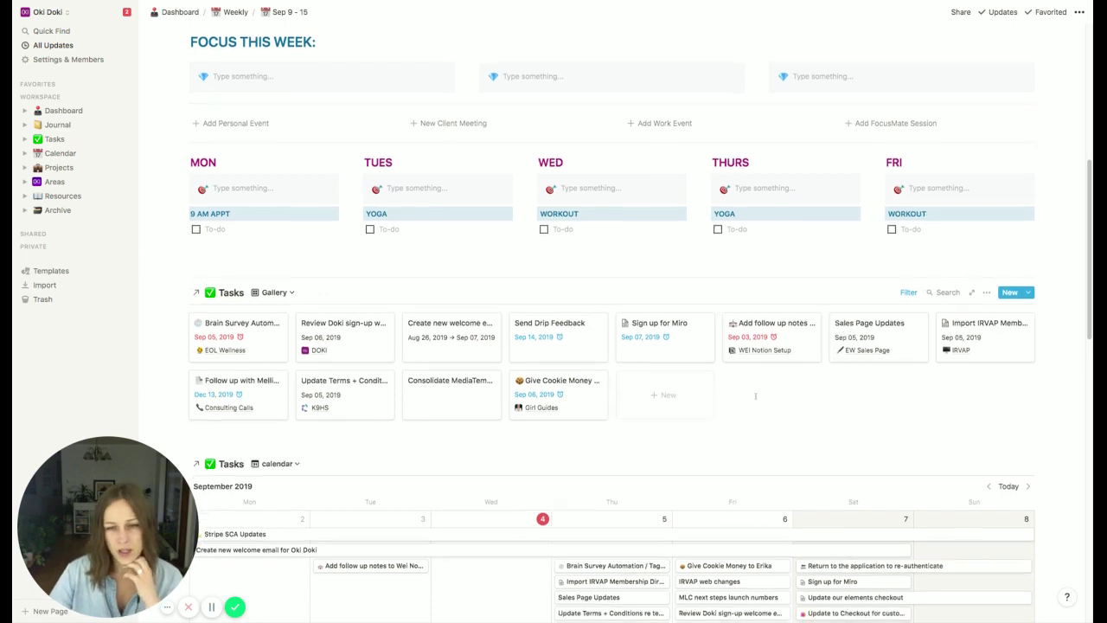
scroll(755, 396, down, 3)
scroll(755, 396, up, 7)
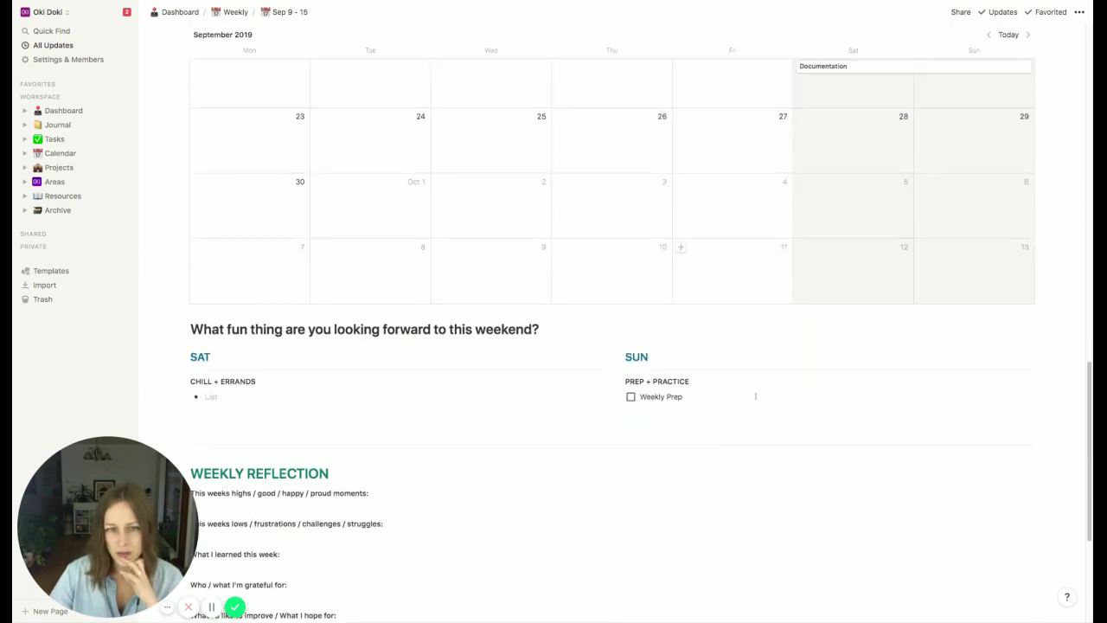
scroll(755, 398, up, 5)
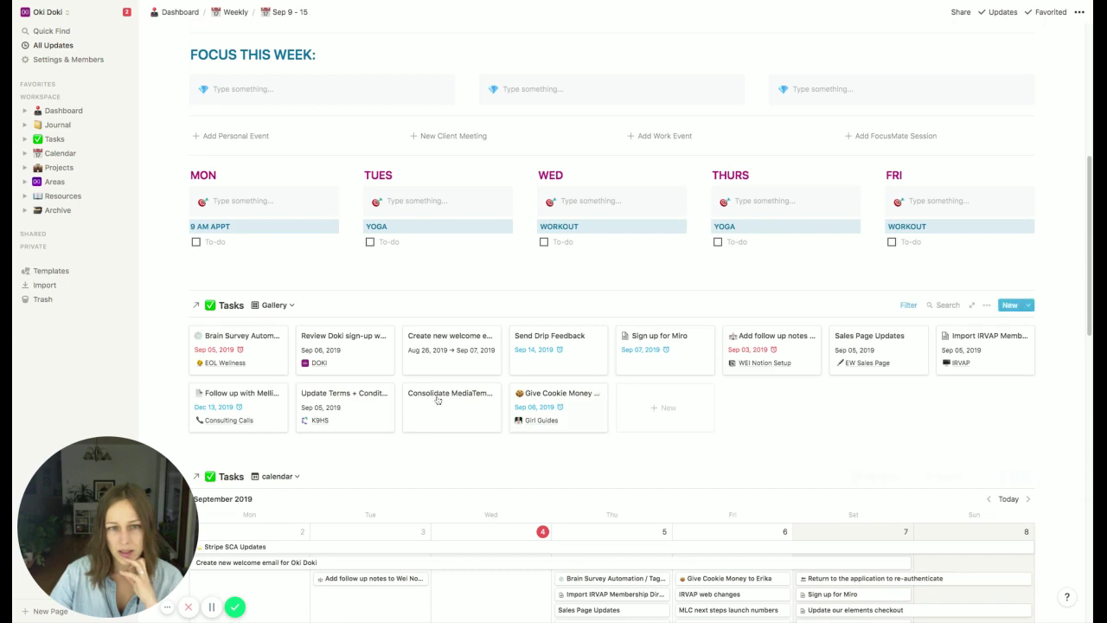
Delete the linked Tasks calendar block below the Tasks gallery on the Sep 9 - 15 page
scroll(208, 432, down, 2)
scroll(208, 432, down, 1)
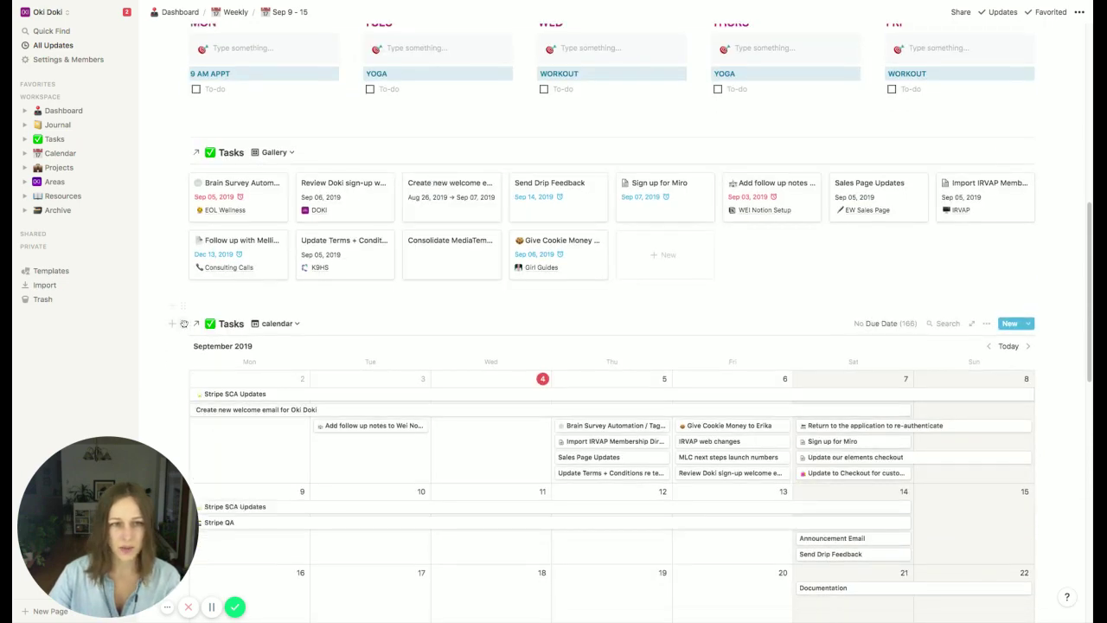
click(183, 323)
key(Delete)
scroll(537, 468, up, 5)
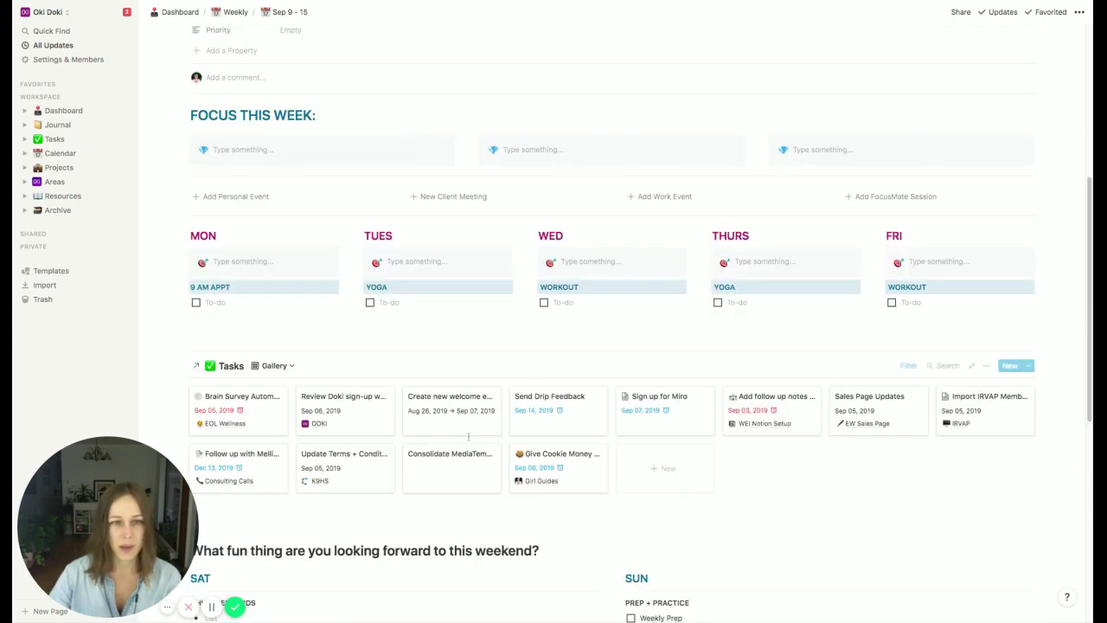
scroll(537, 468, down, 3)
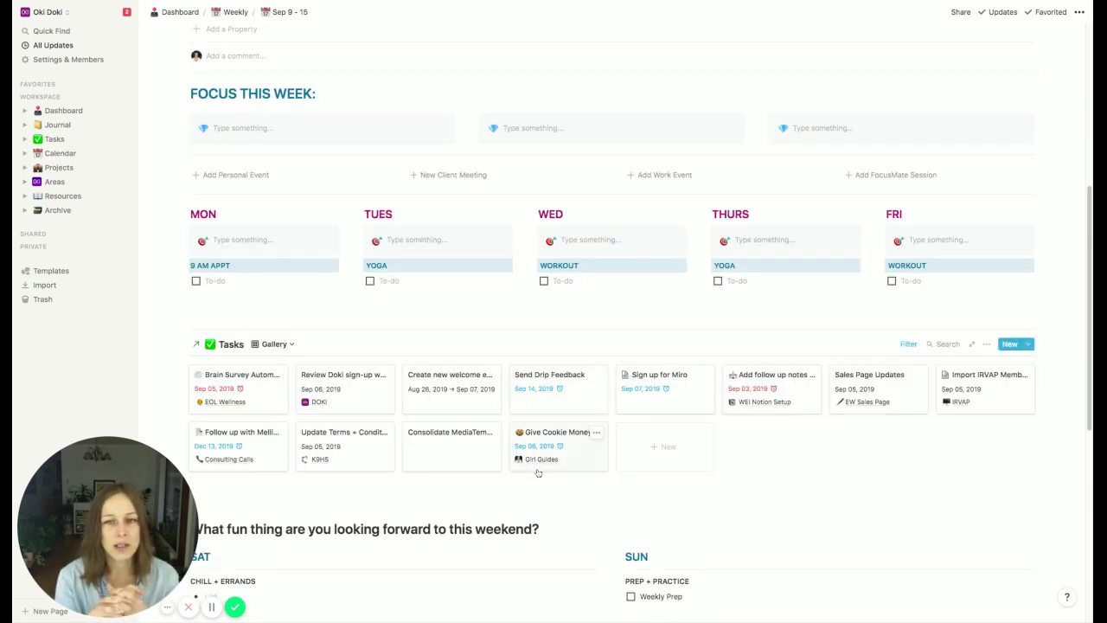
Link the tasks "Newsletter Strategy Project" and "Resend confirm email" in the week's Tasks property
scroll(340, 247, up, 5)
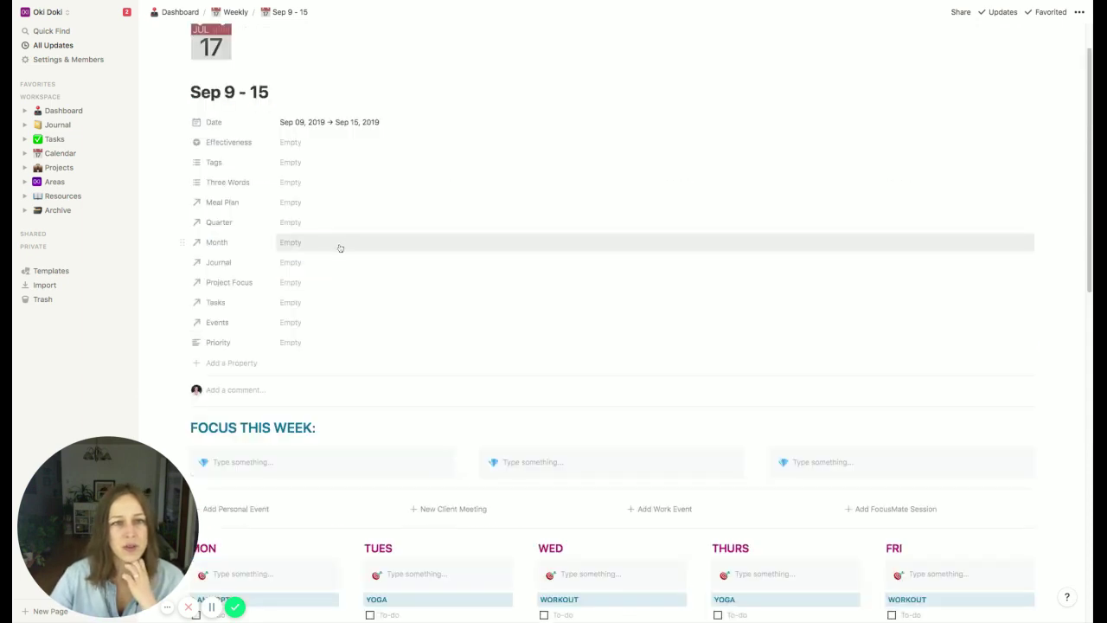
click(295, 302)
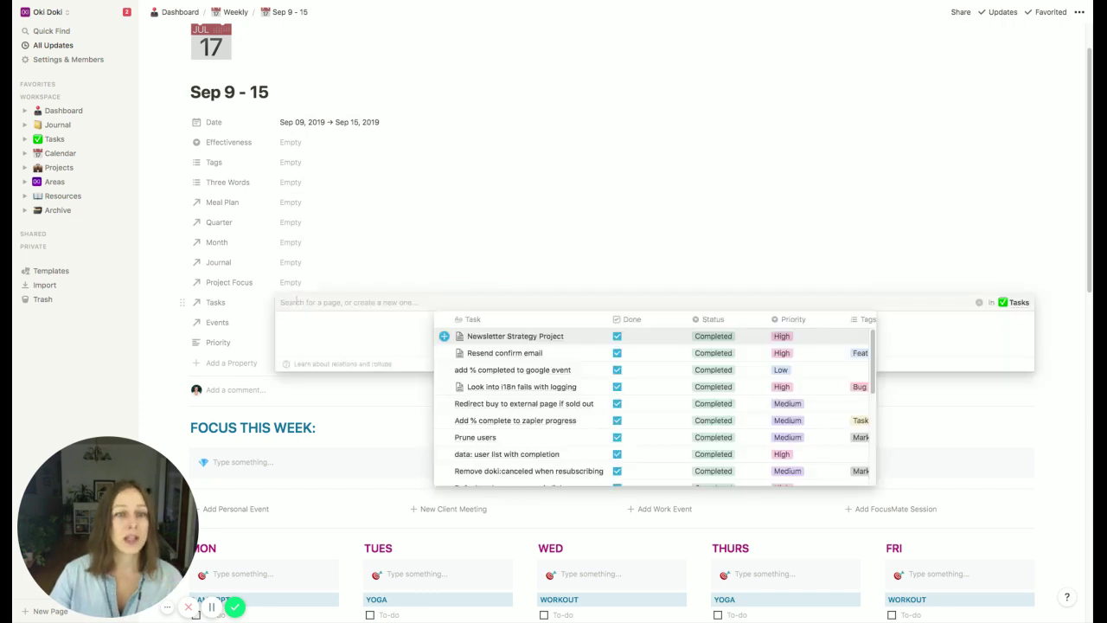
click(445, 337)
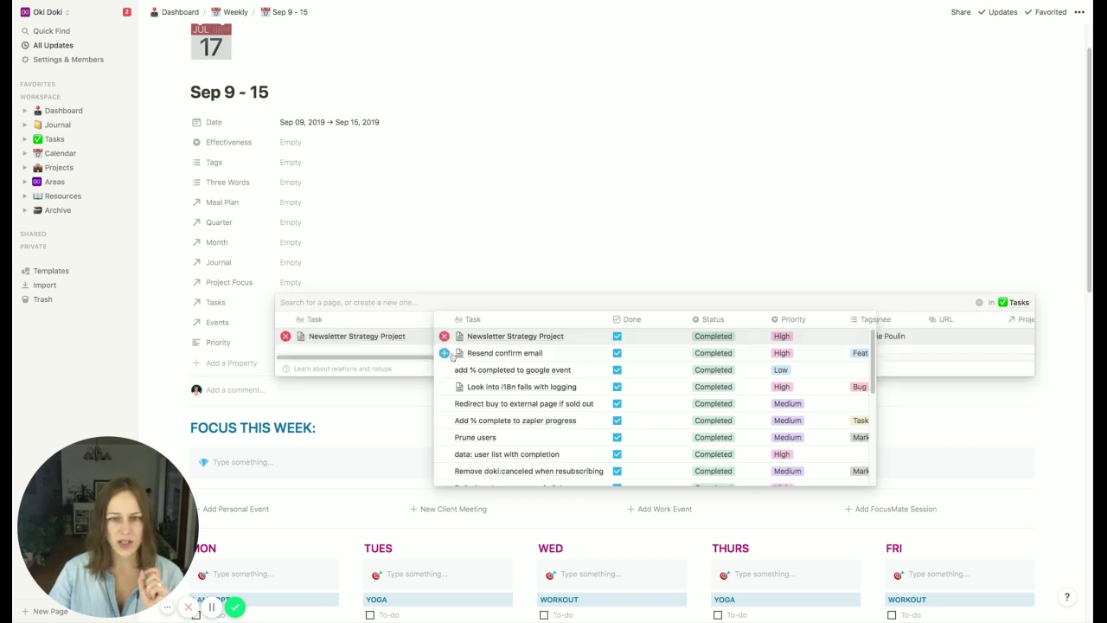
click(444, 354)
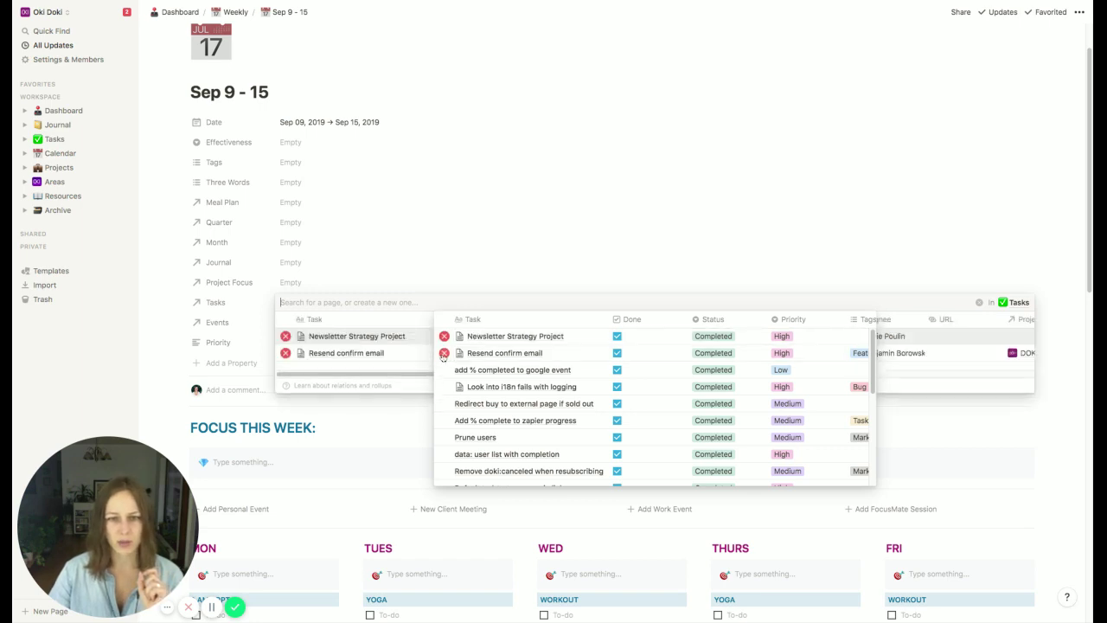
click(399, 273)
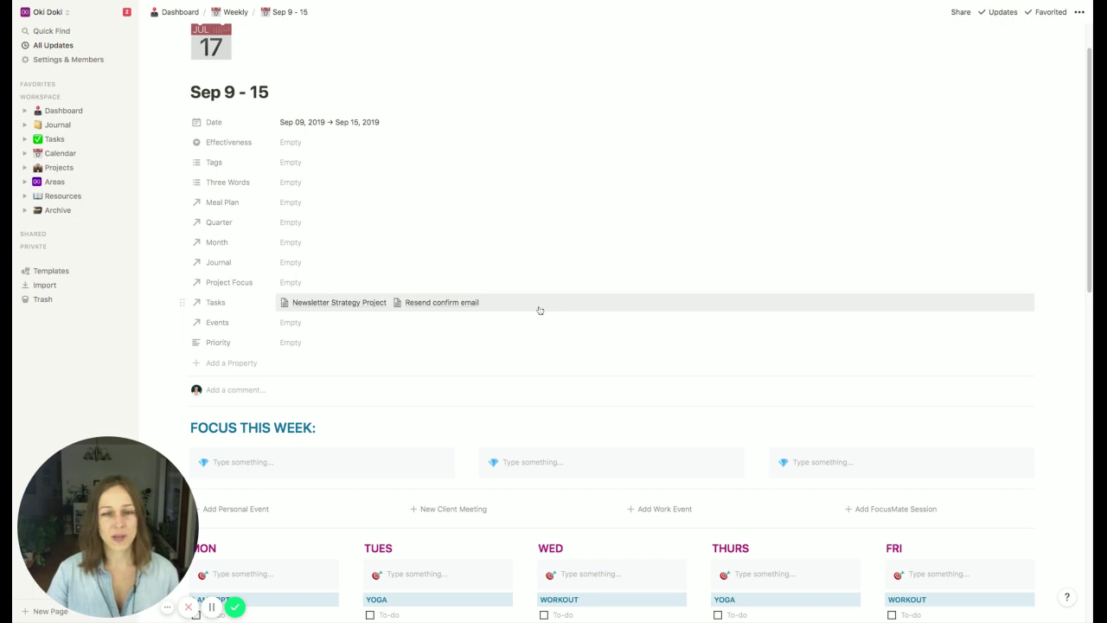
Remove both linked tasks from the Tasks property of the Sep 9 - 15 page
scroll(588, 390, down, 1)
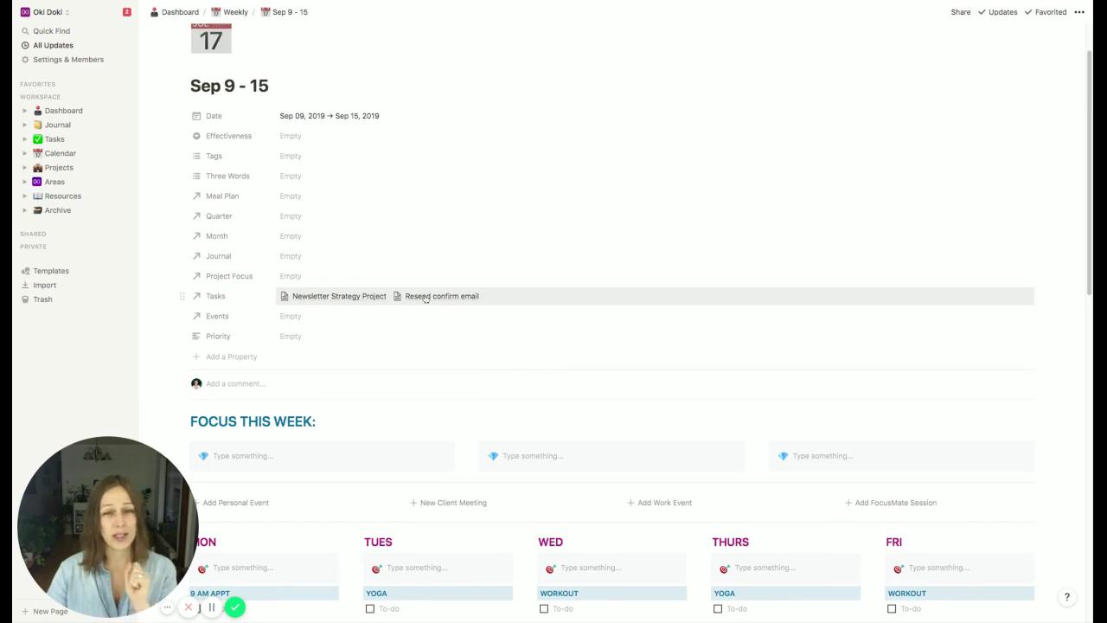
click(512, 306)
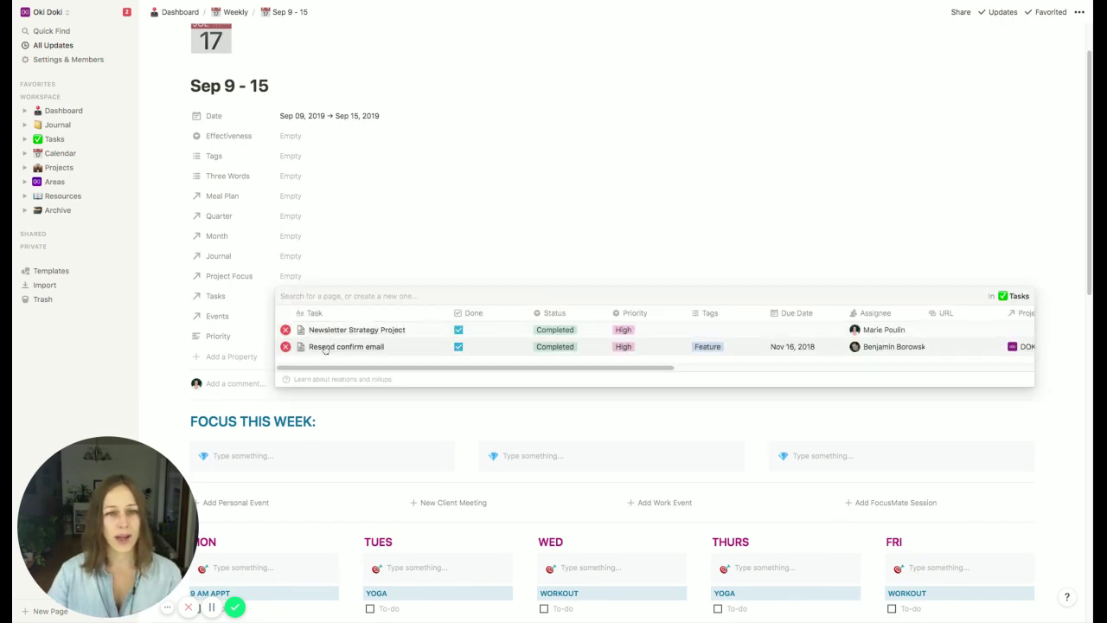
click(285, 346)
click(285, 330)
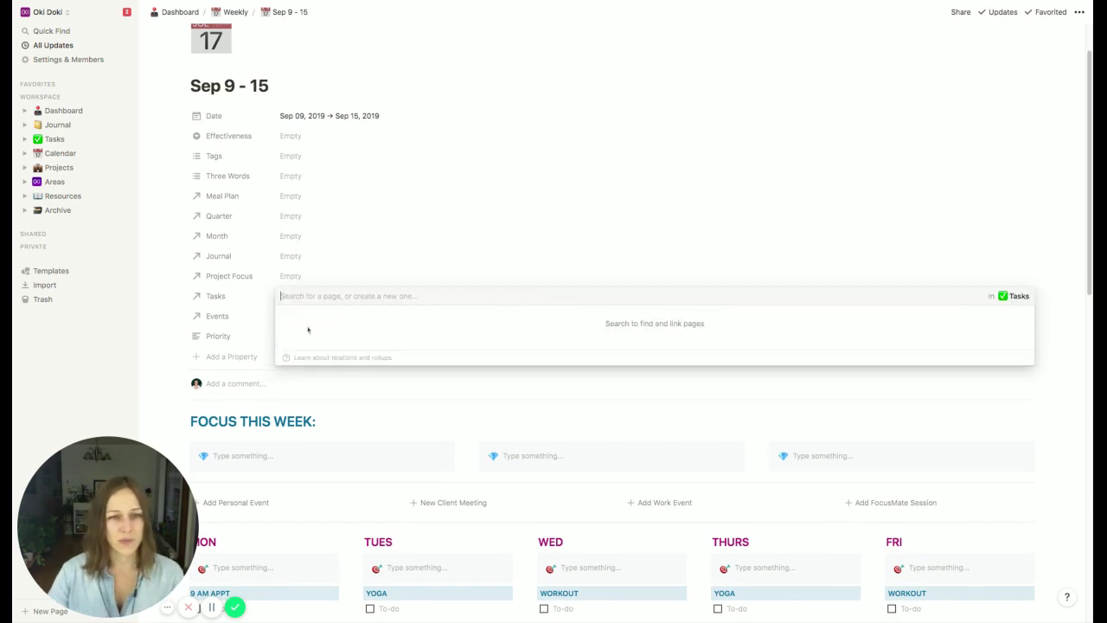
click(159, 354)
Switch the linked Tasks block on the Sep 9 - 15 page to the "ALL tasks by week" view
scroll(585, 373, down, 2)
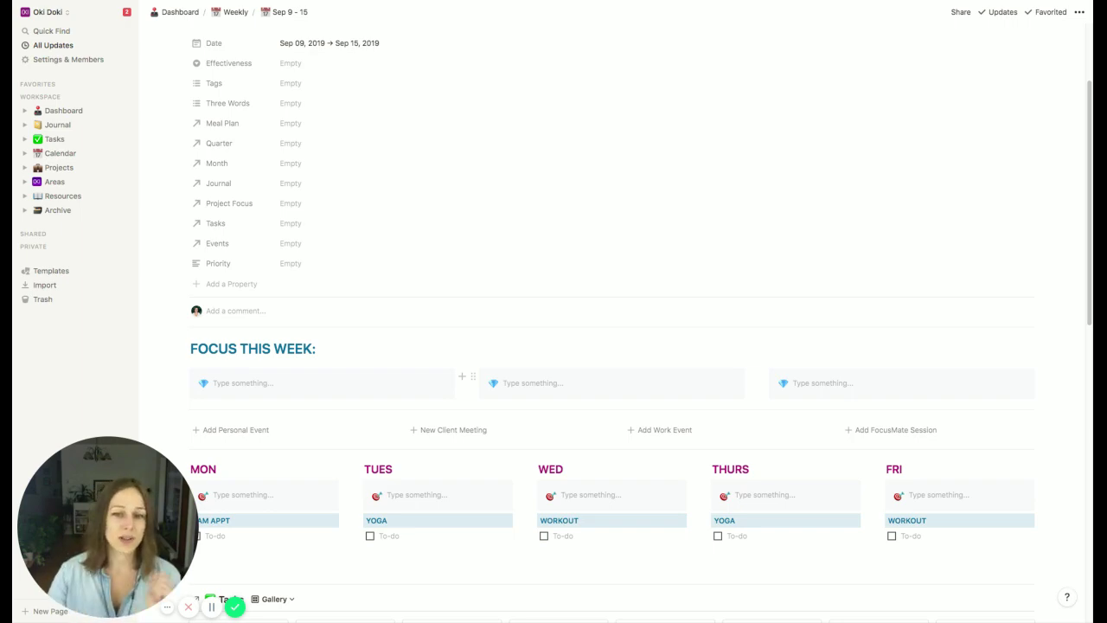
scroll(734, 394, down, 5)
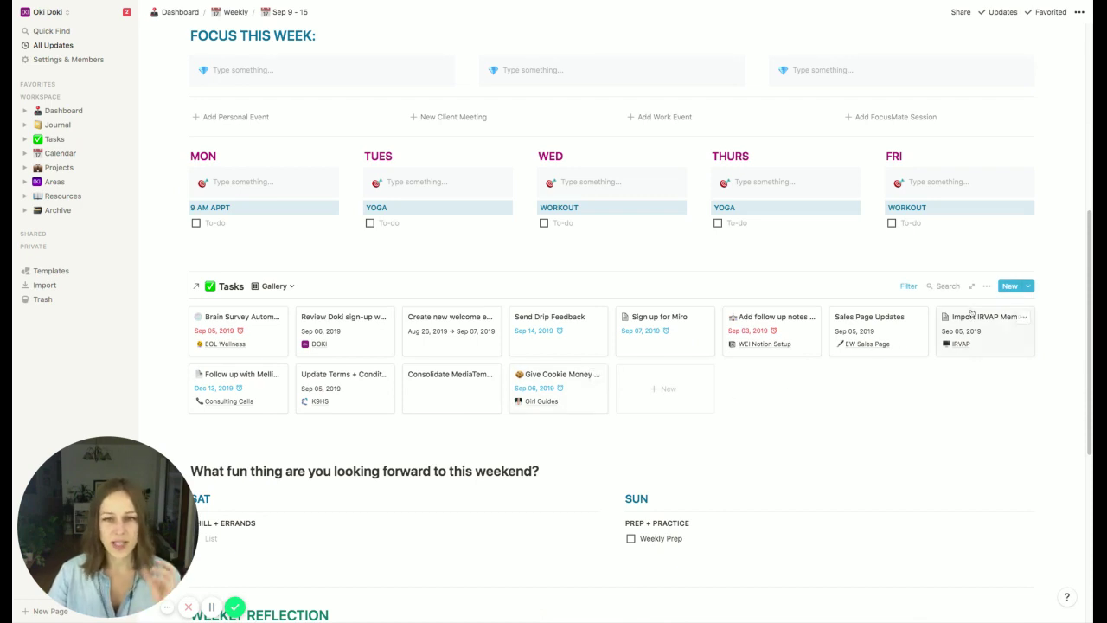
click(283, 287)
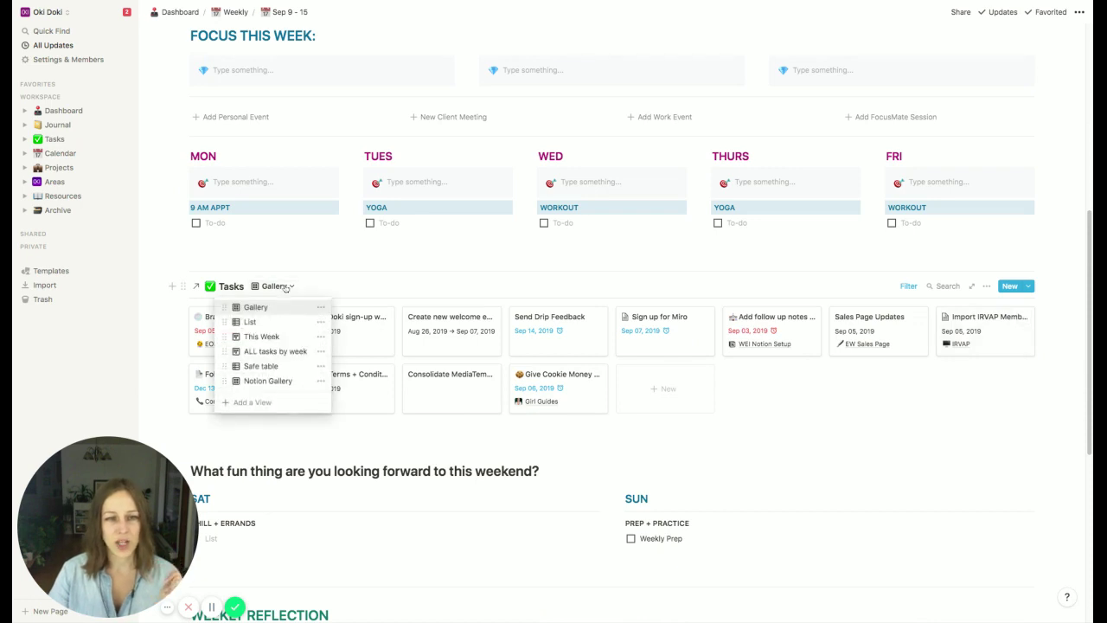
click(275, 351)
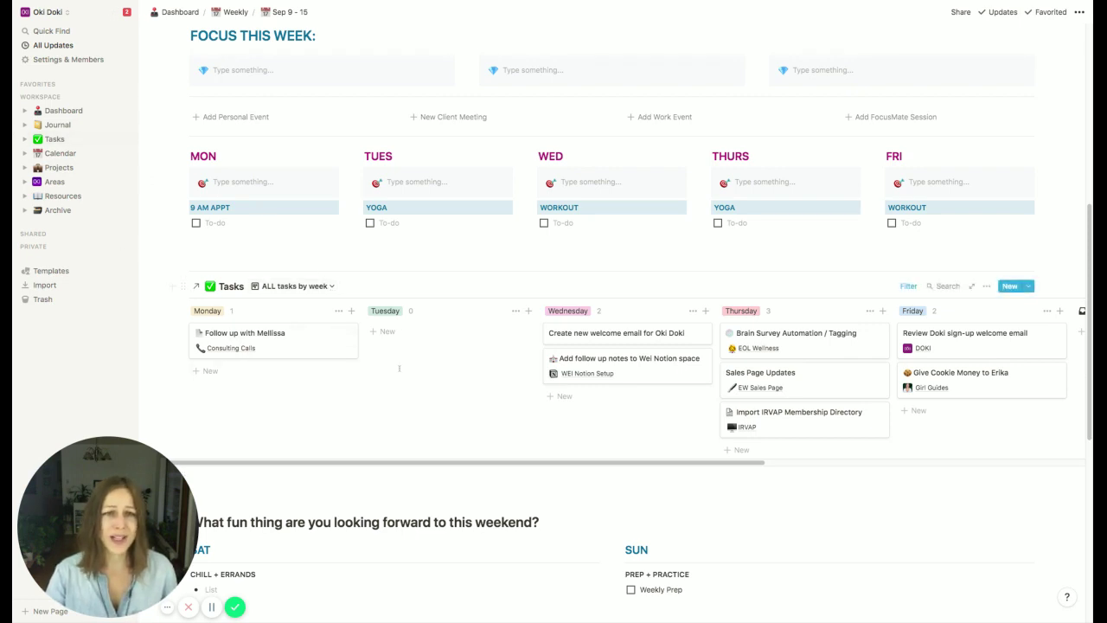
scroll(363, 415, up, 3)
scroll(312, 365, up, 4)
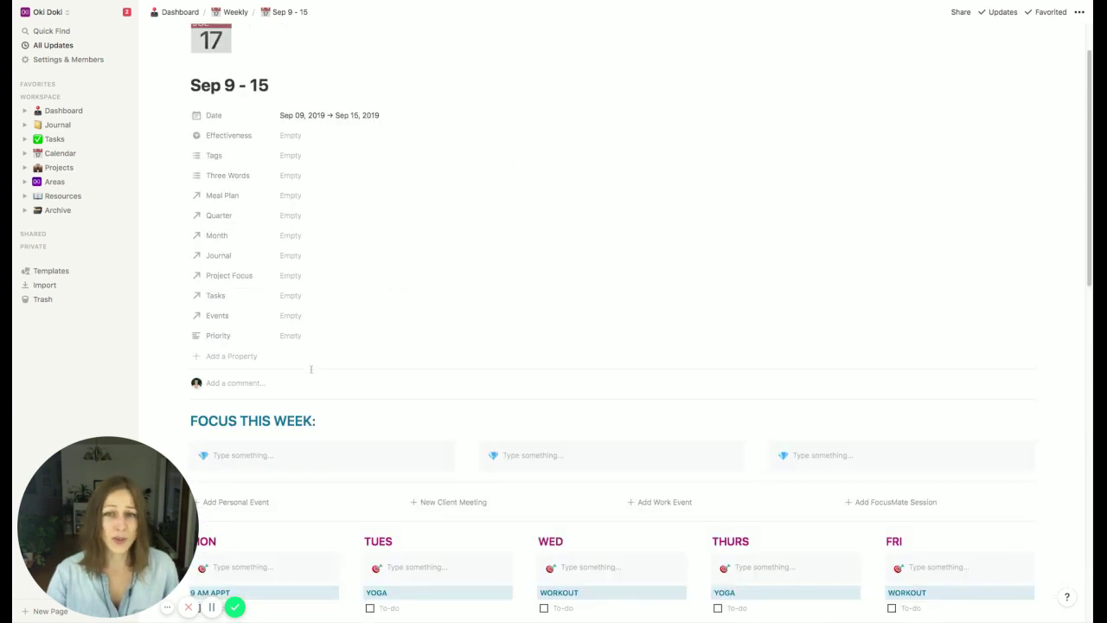